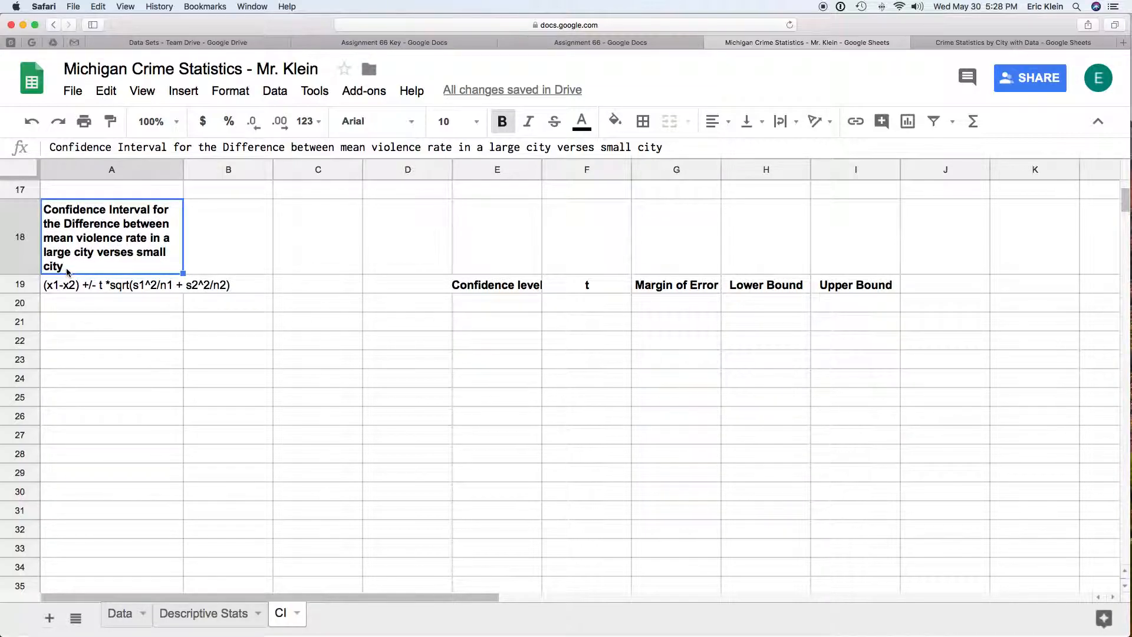
Step: Review the confidence interval formula in A19 and the Crime Rate by Size of City table on the Descriptive Stats sheet
left_click(68, 288)
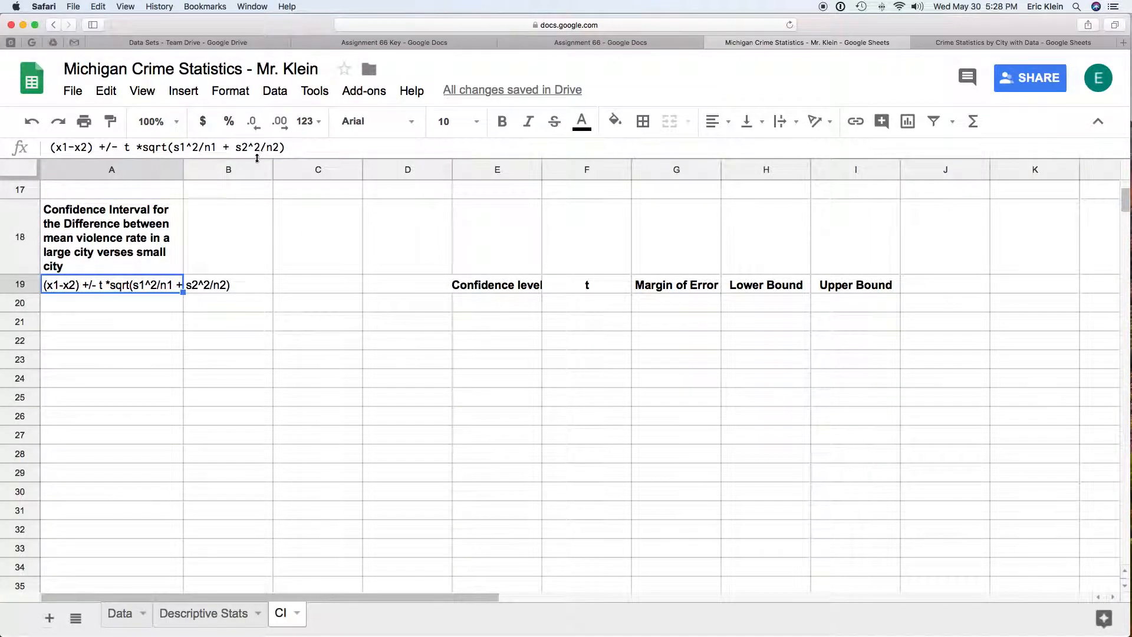
left_click(157, 326)
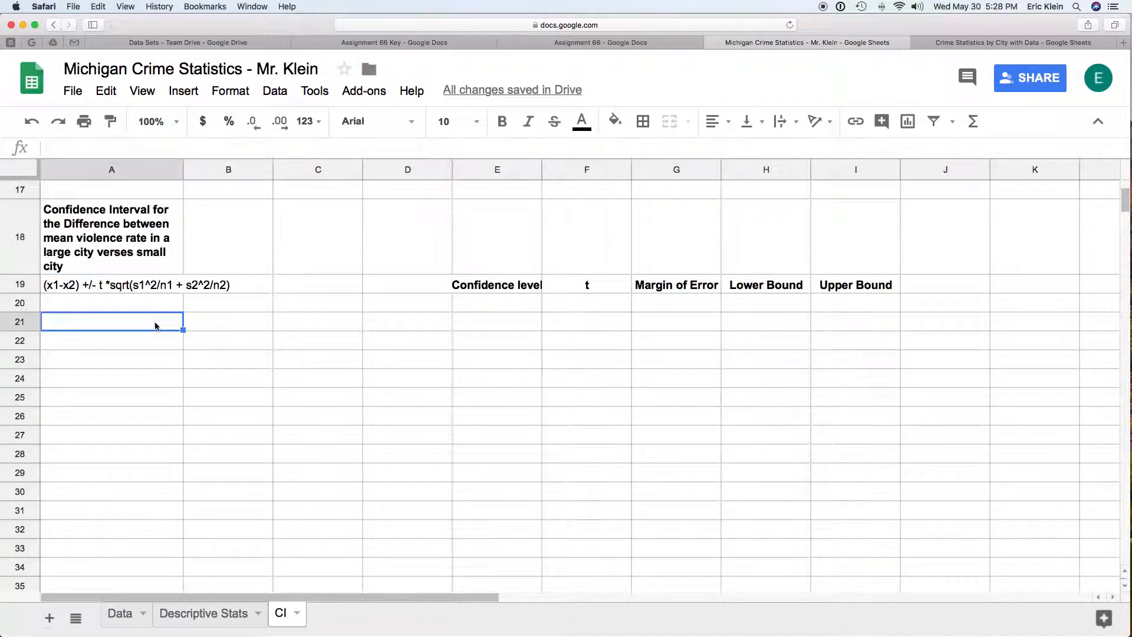
left_click(213, 614)
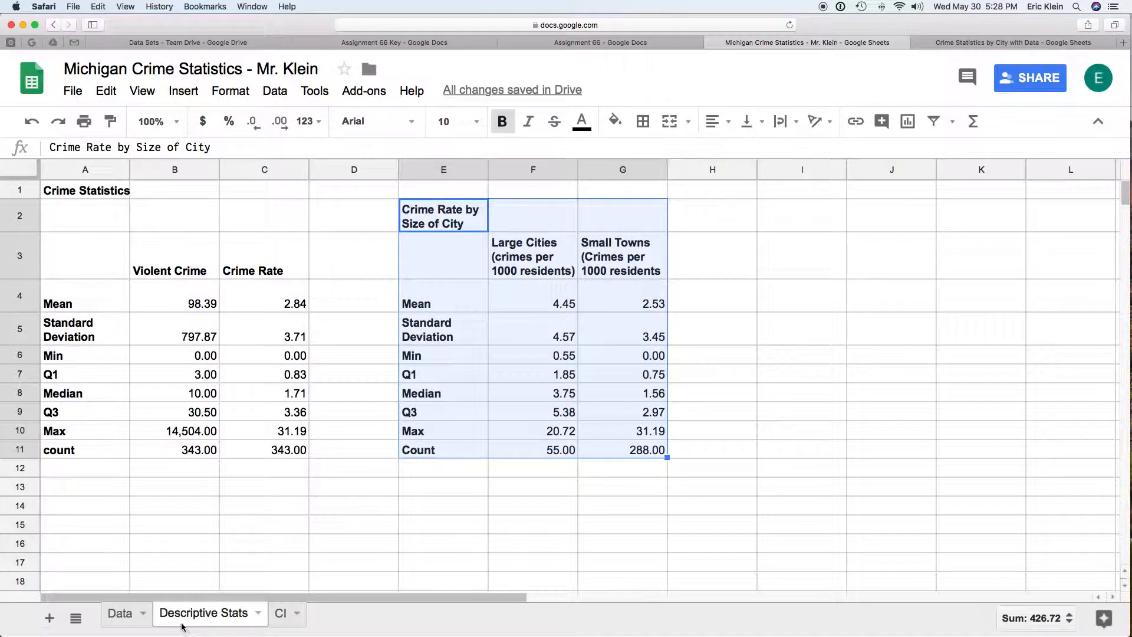
left_click(443, 435)
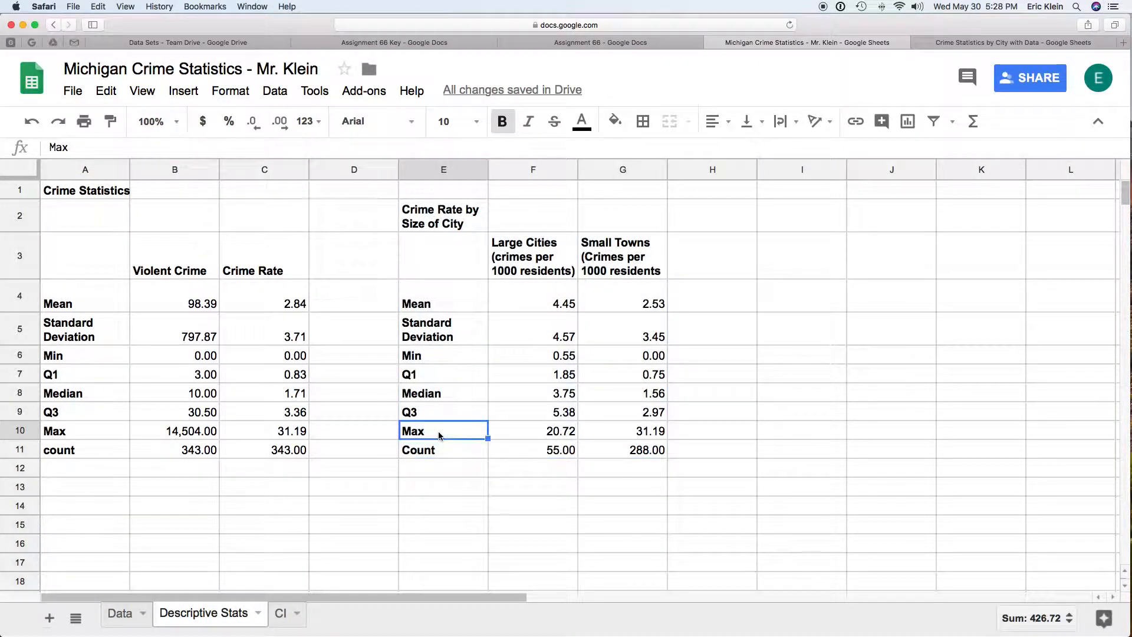
left_click(449, 214)
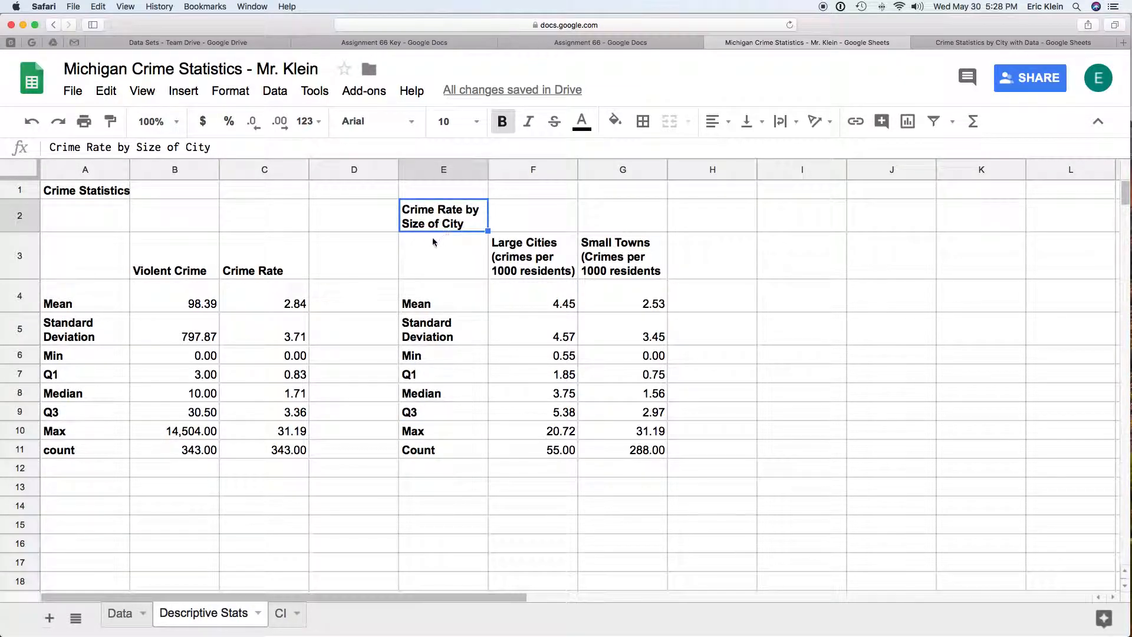
left_click(555, 267)
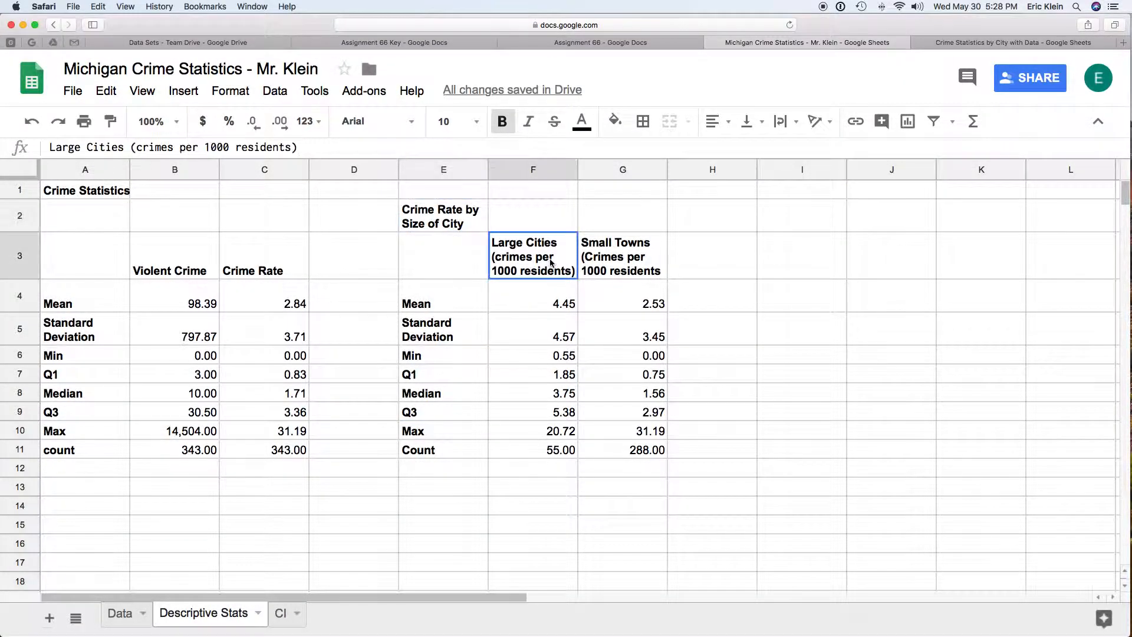
left_click(635, 256)
Step: Copy the whole Crime Rate by Size of City table, E2:G11, from the Descriptive Stats sheet
left_click_drag(647, 457, 471, 226)
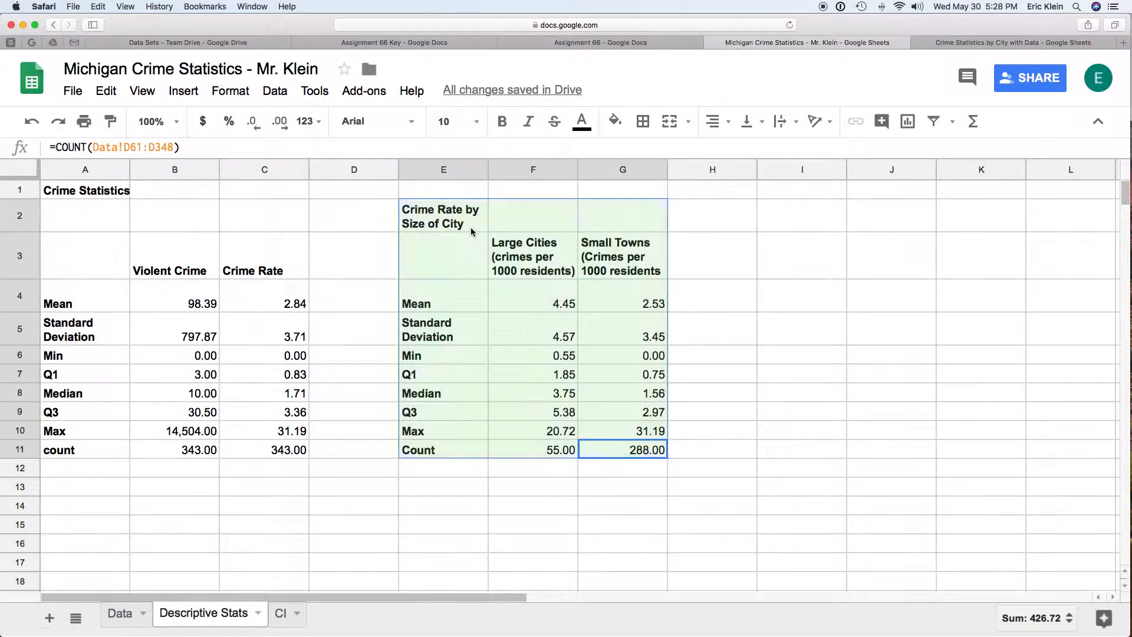
right_click(468, 225)
left_click(509, 268)
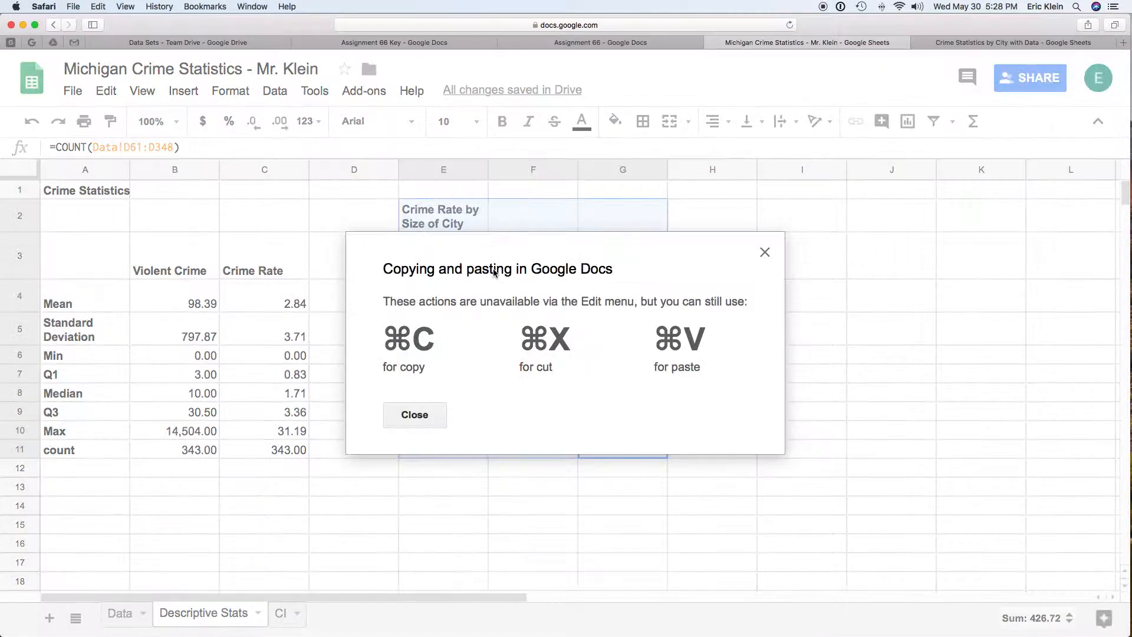
left_click(415, 415)
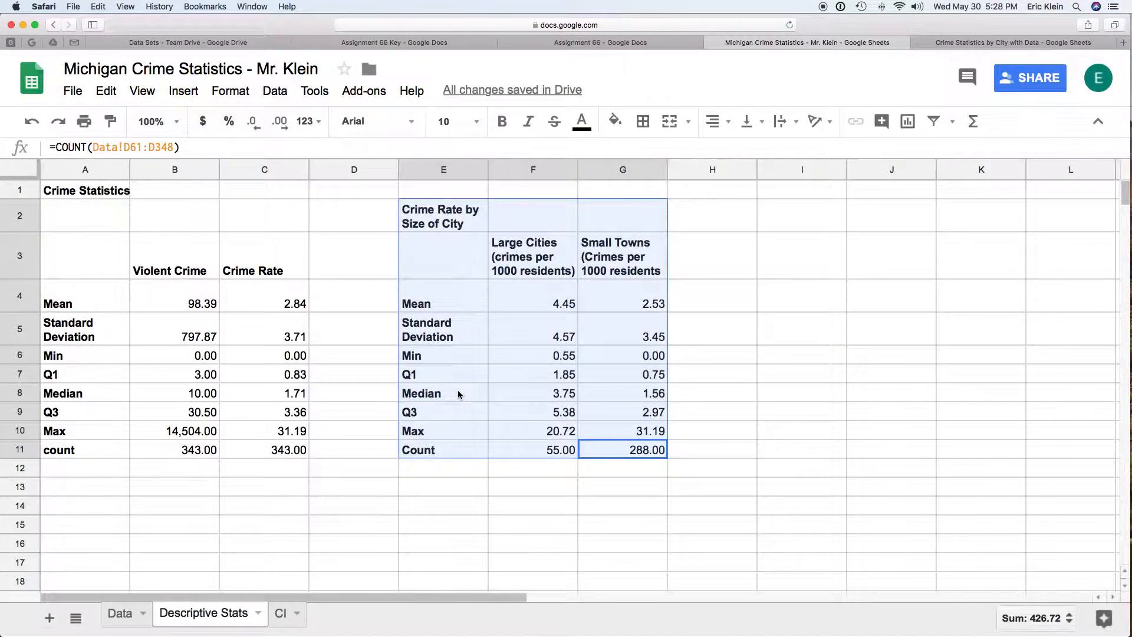
key("ctrl+c")
Step: Paste the copied table as values only on the CI sheet, starting at cell A21
left_click(286, 617)
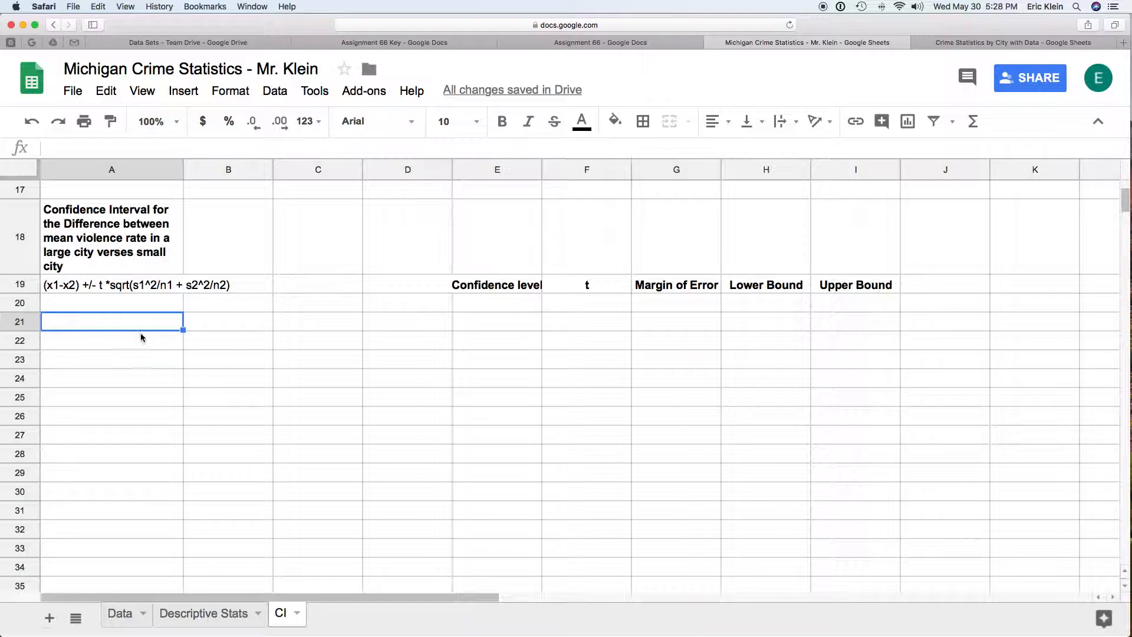
scroll(140, 328, "down", 2)
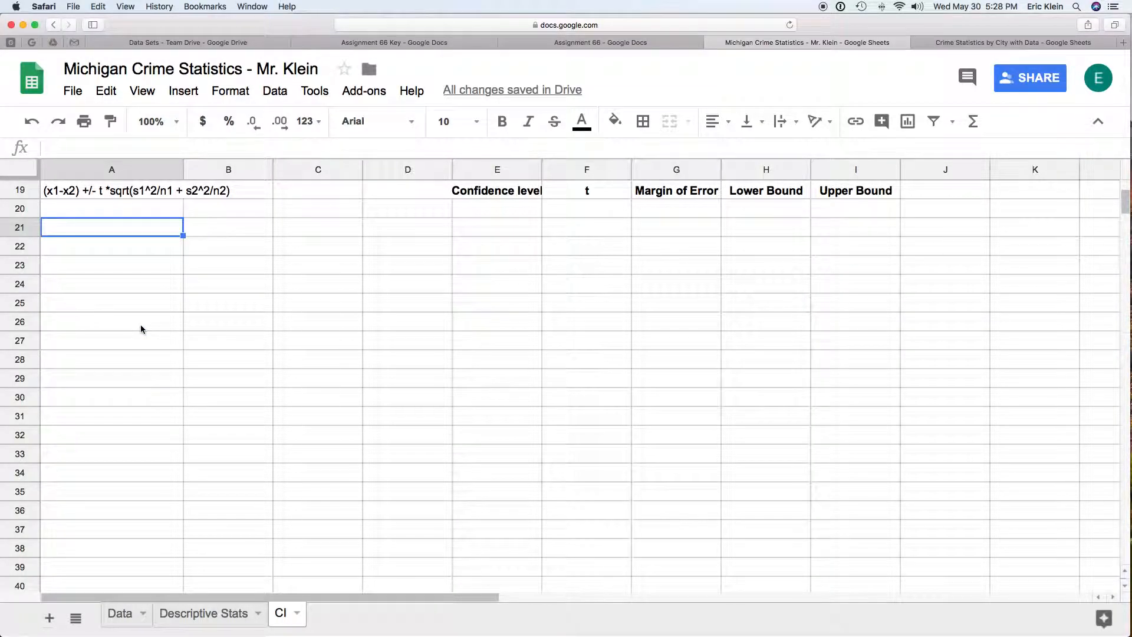
scroll(141, 329, "up", 3)
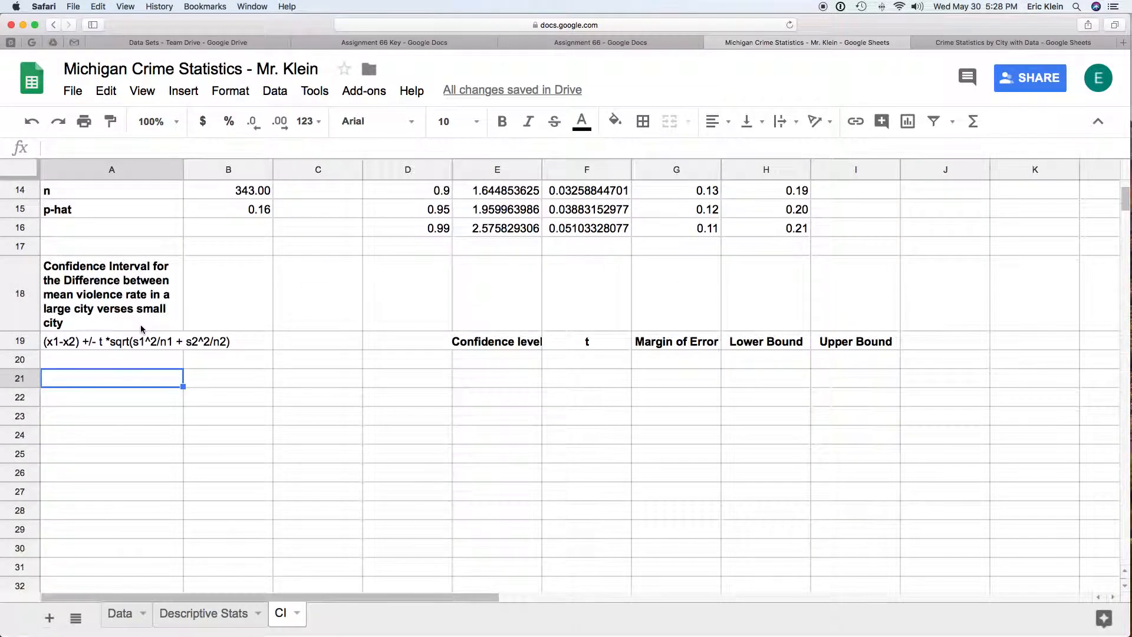
right_click(136, 383)
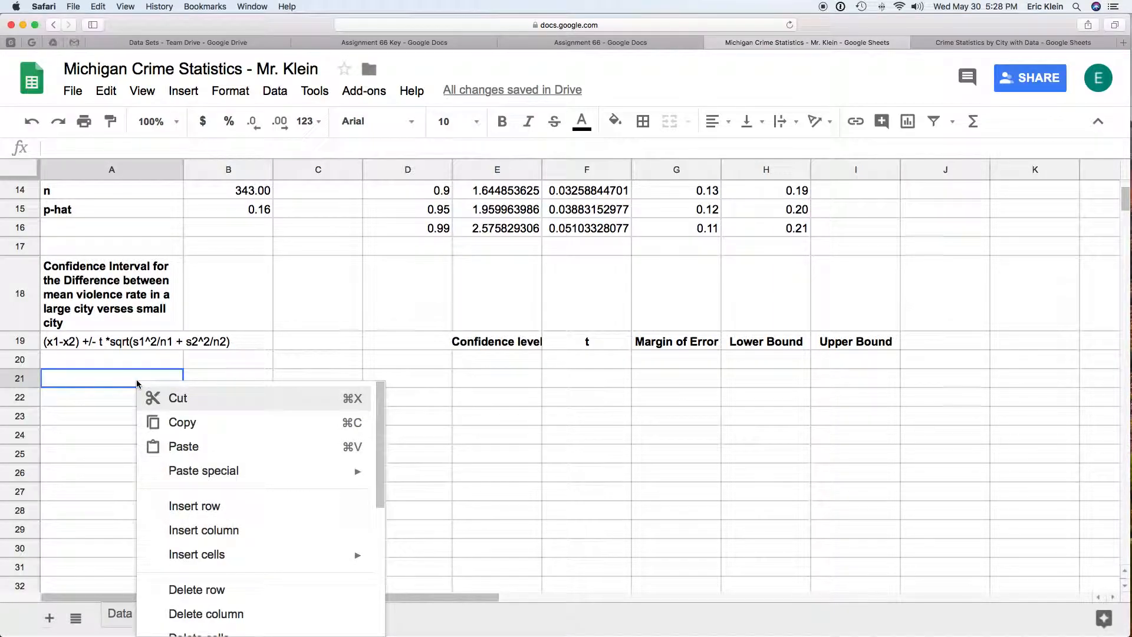
mouse_move(187, 479)
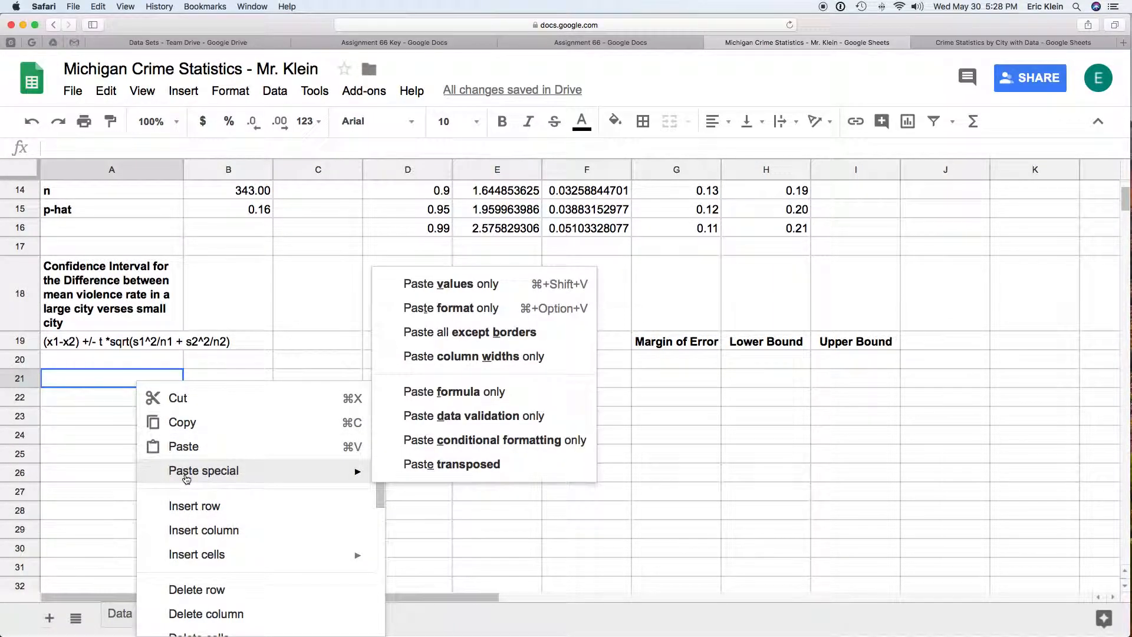
left_click(490, 289)
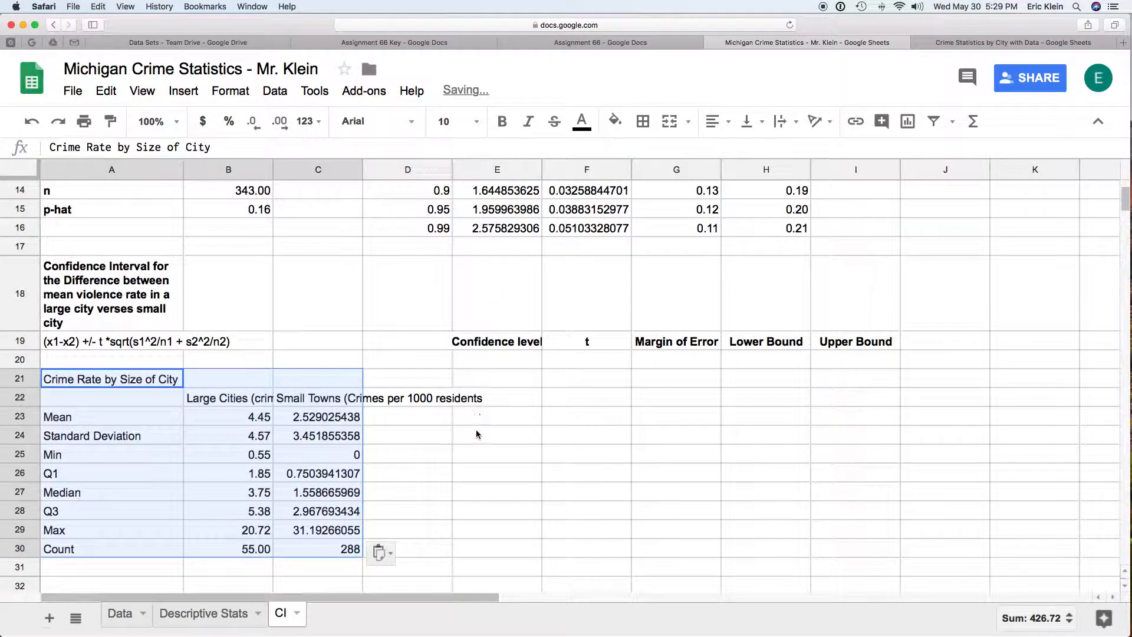
Step: Compare the pasted large-city mean in B23 with its source cell F4 on the Descriptive Stats sheet
left_click(248, 417)
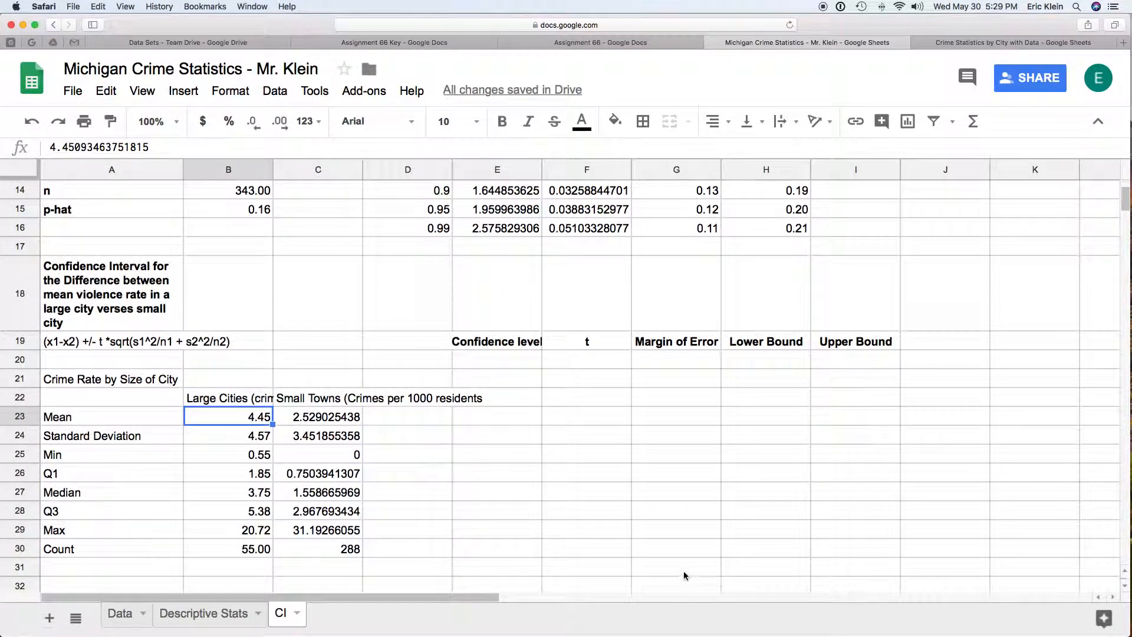
left_click(204, 612)
left_click(524, 300)
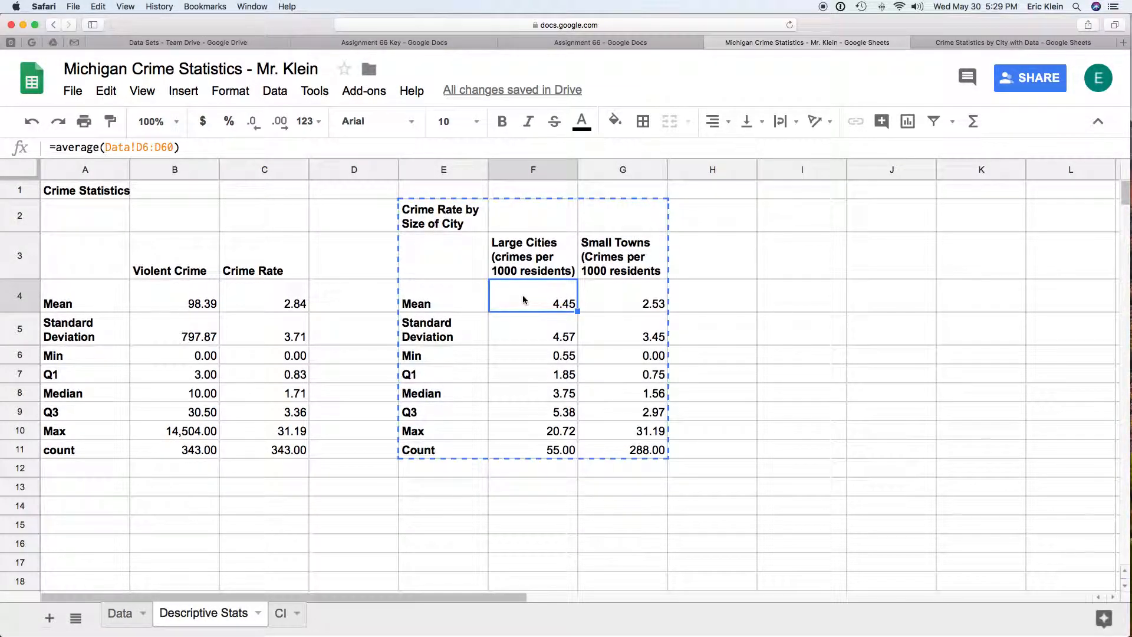
left_click(282, 613)
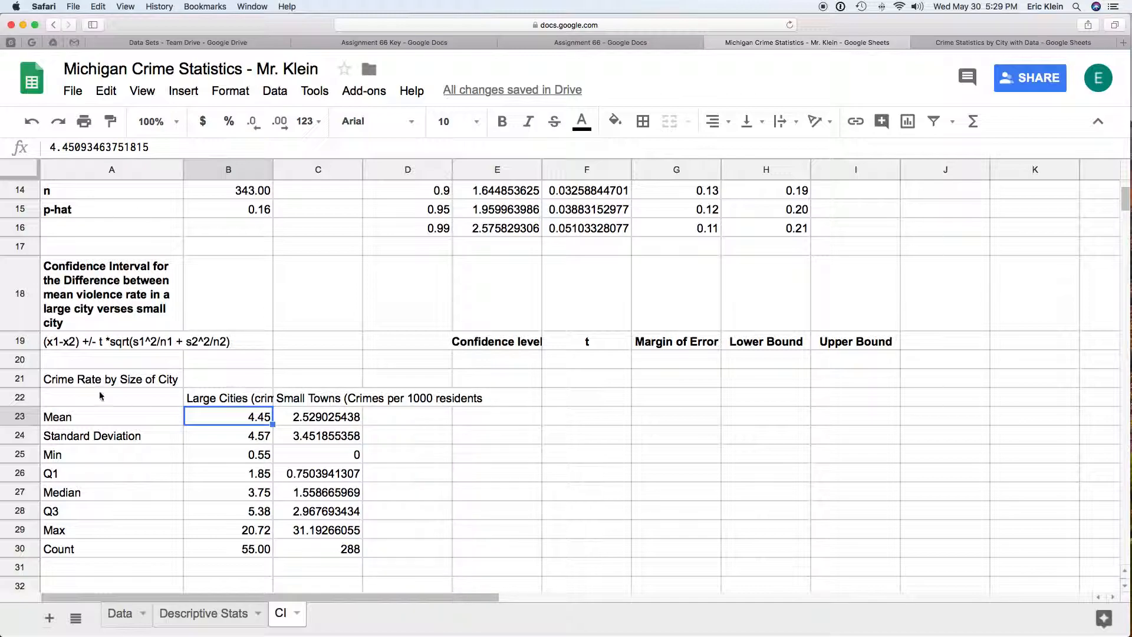
Step: Wrap the text of the Large Cities and Small Towns headers in B22:C22
left_click(245, 398)
left_click(338, 398, "shift")
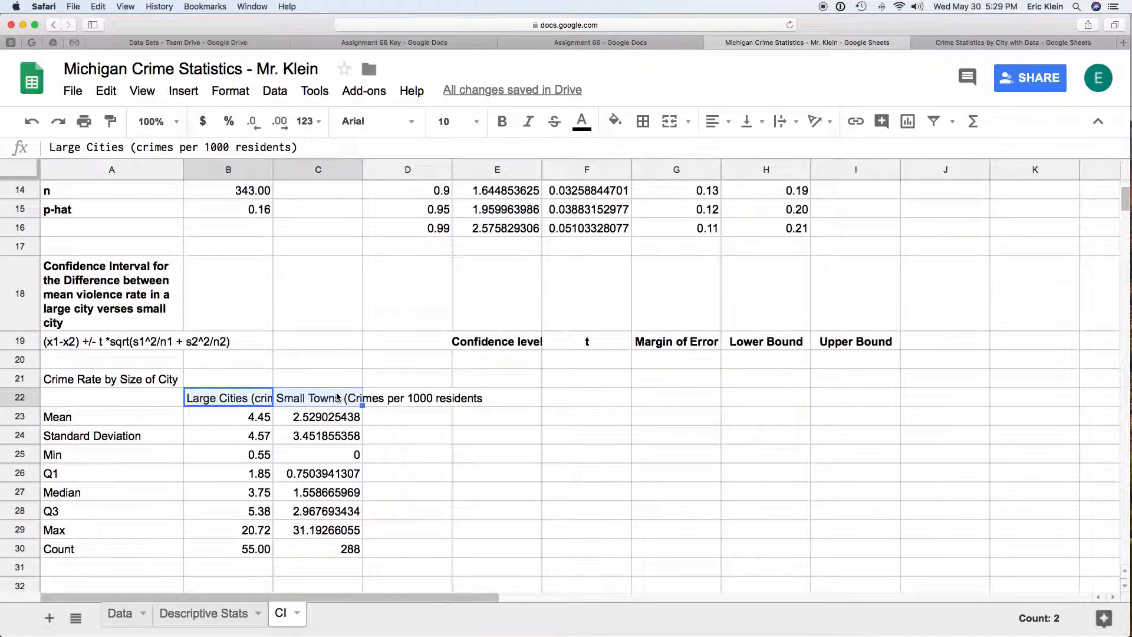
left_click(247, 92)
mouse_move(283, 93)
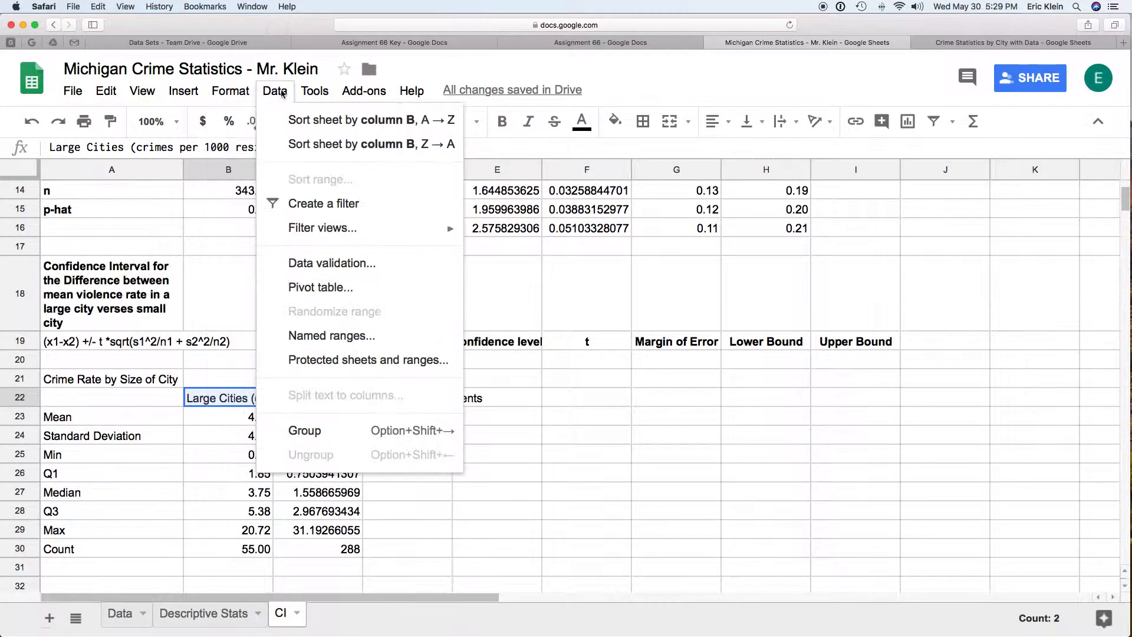
mouse_move(233, 92)
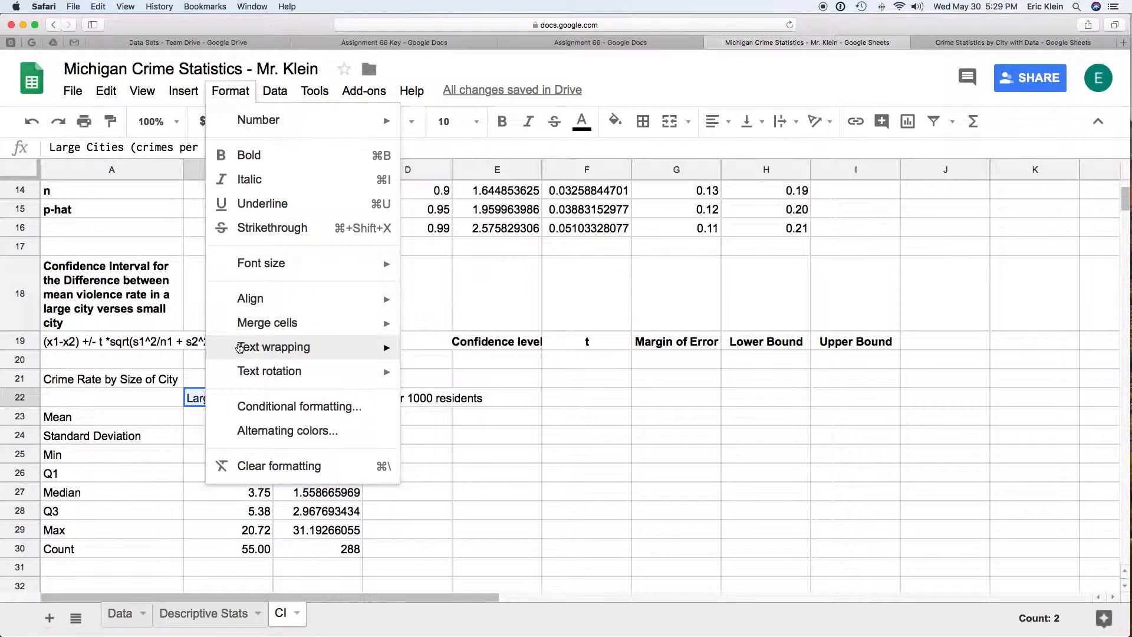
mouse_move(342, 357)
left_click(430, 385)
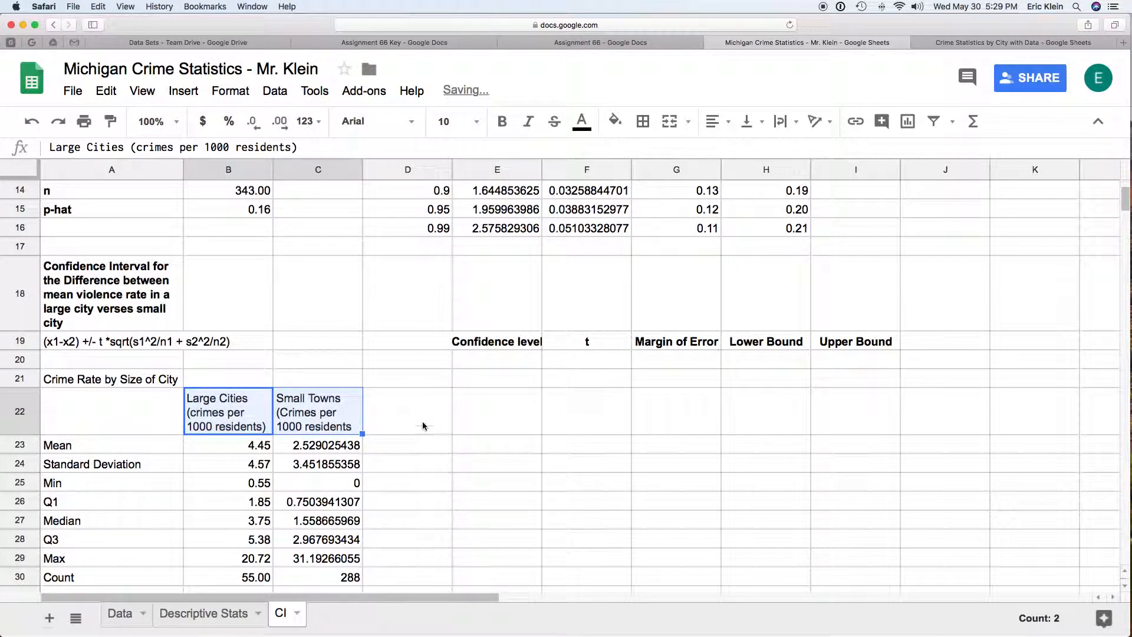
Step: Copy the confidence levels 0.9, 0.95 and 0.99 from D14:D16 into E20:E22
scroll(422, 422, "down", 1)
left_click(511, 370)
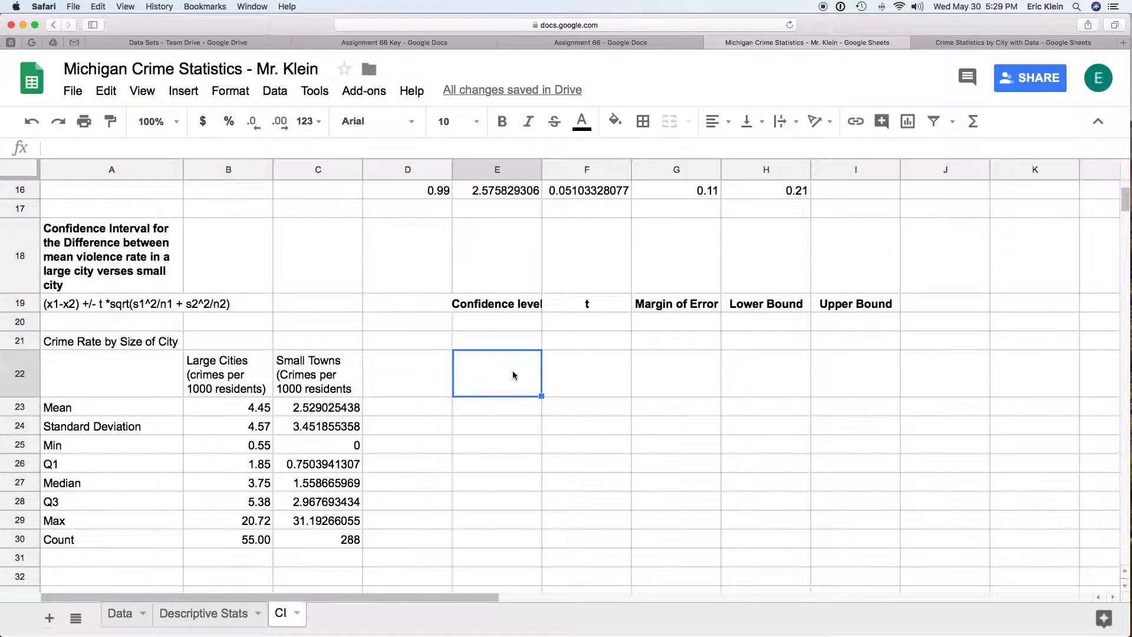
scroll(511, 371, "up", 2)
left_click_drag(438, 228, 430, 270)
key("cmd+c")
left_click_drag(519, 398, 518, 437)
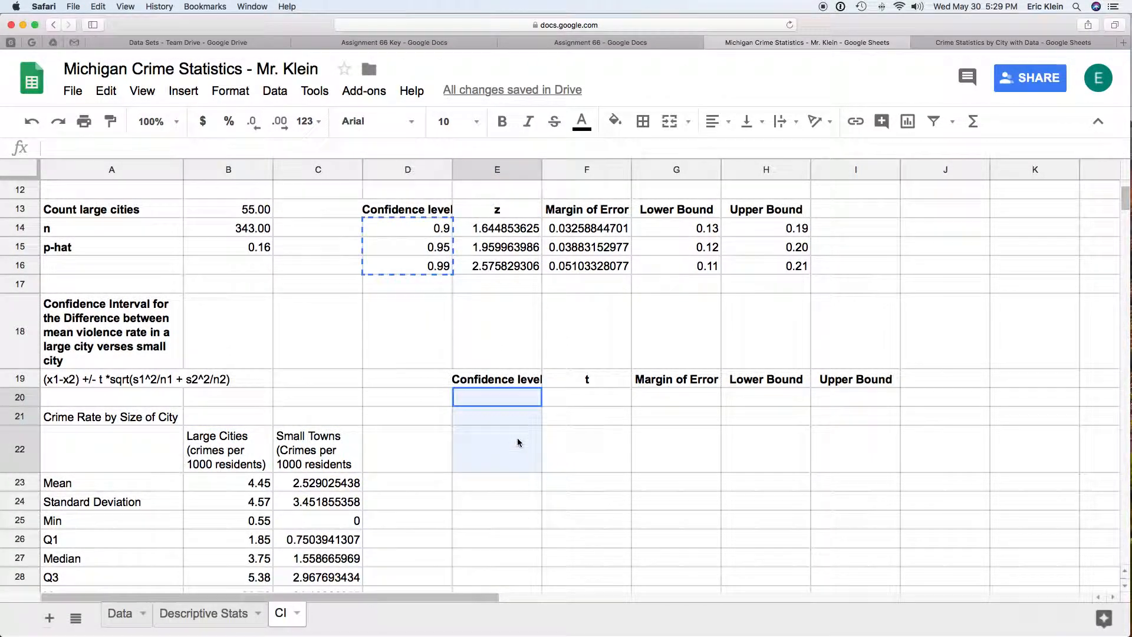
key("super+v")
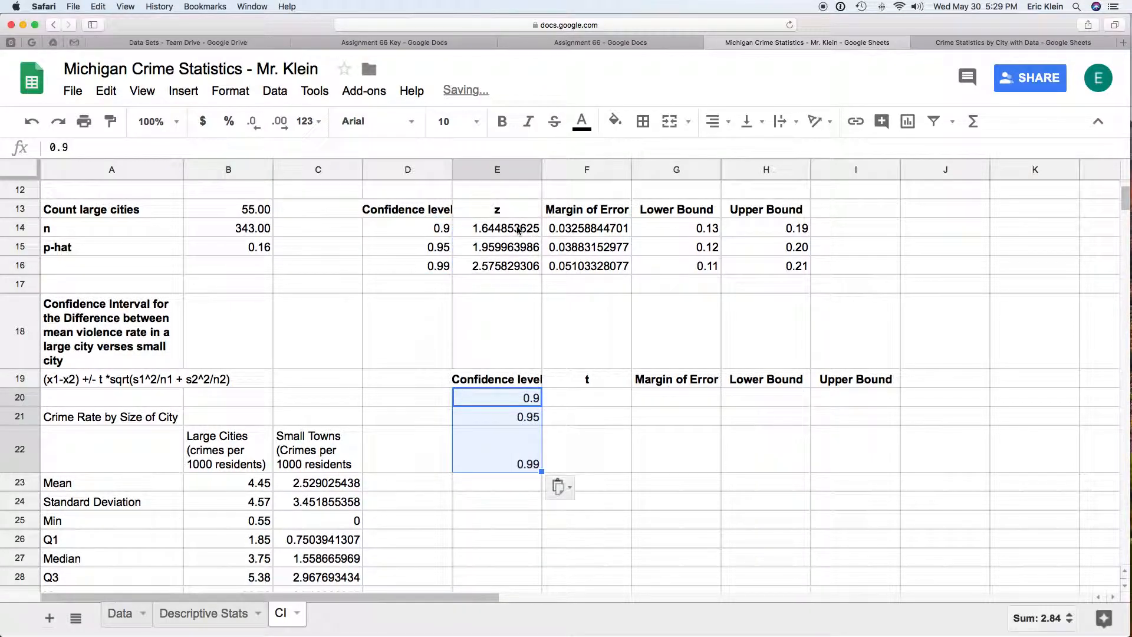
Step: Begin the t formula in F20 with the tail probability argument: =t.inv((1-E20)/2,
left_click(587, 398)
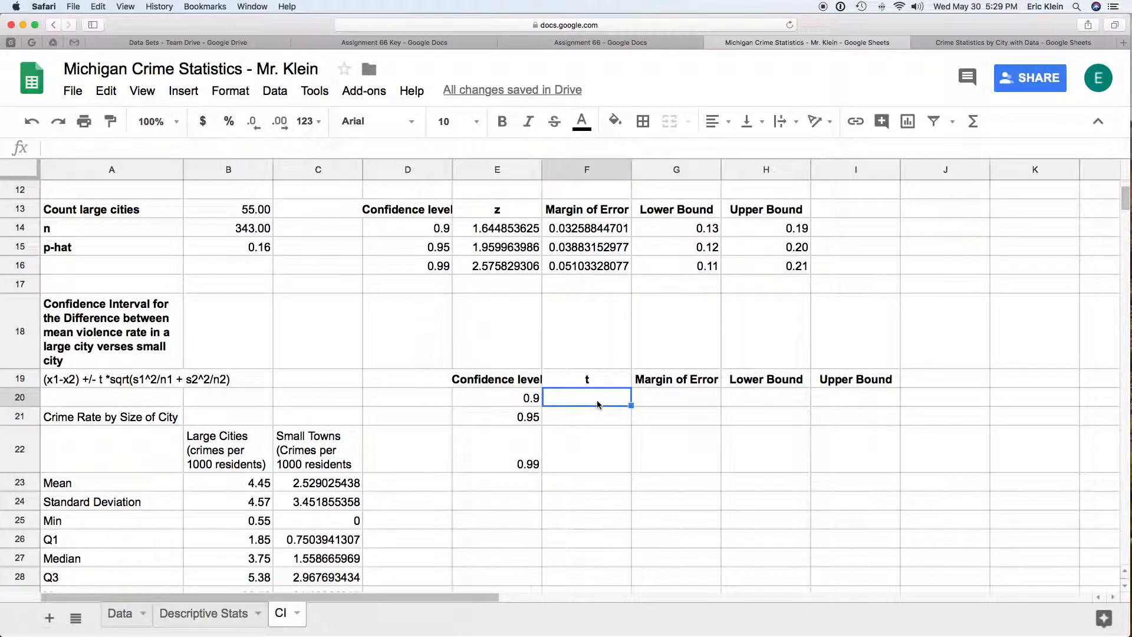
scroll(598, 405, "down", 2)
scroll(598, 405, "down", 2)
scroll(598, 404, "up", 1)
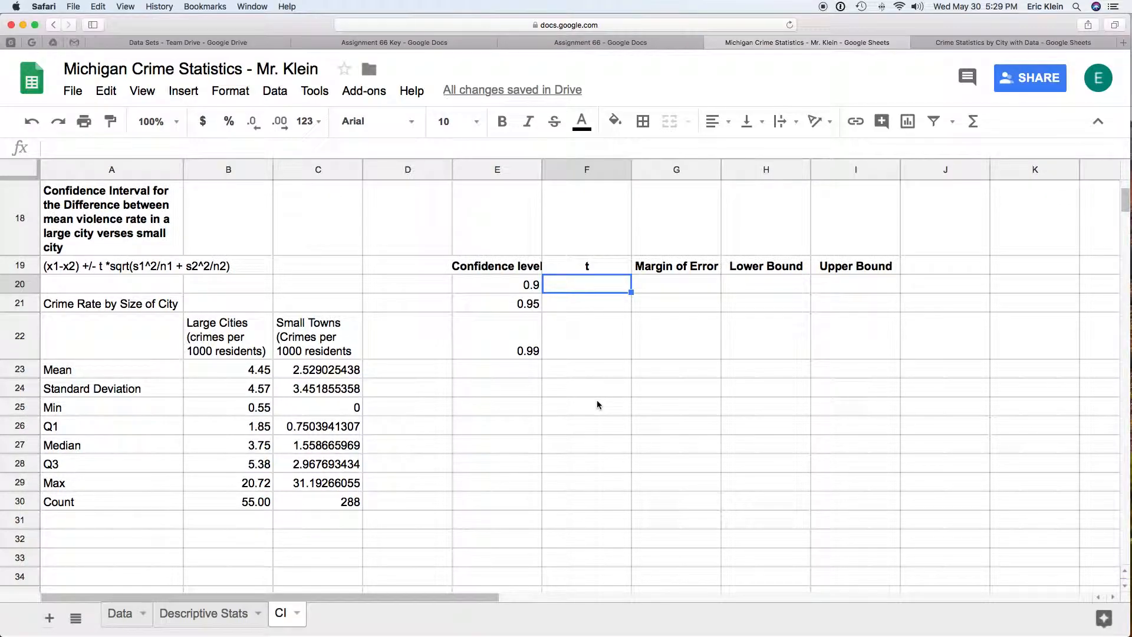
type("=")
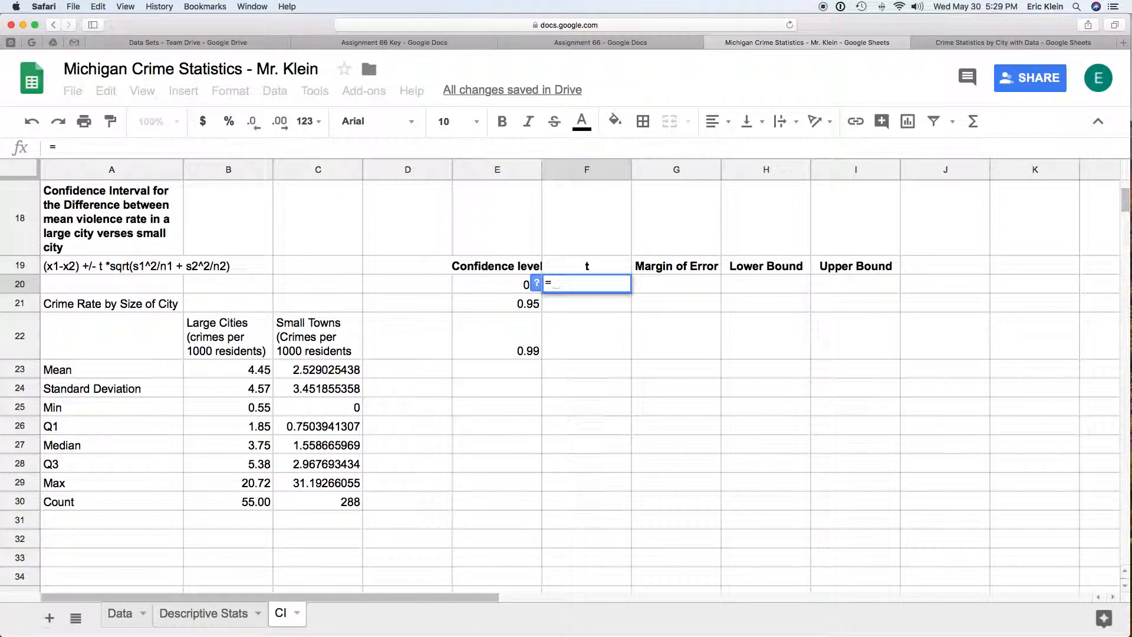
type("t.inv")
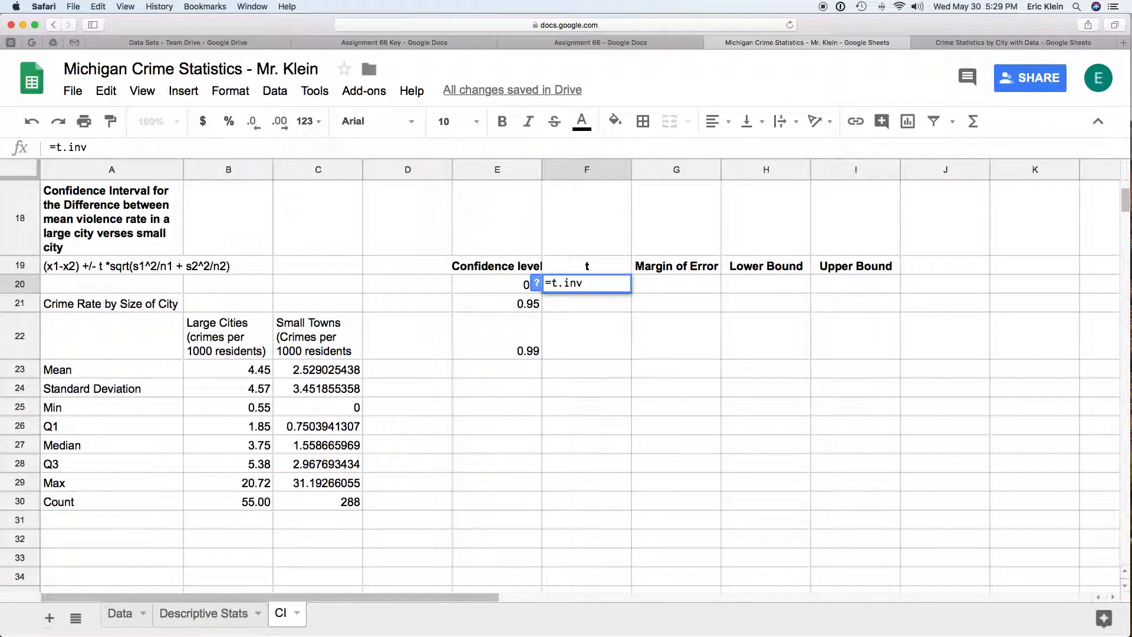
type("((1-")
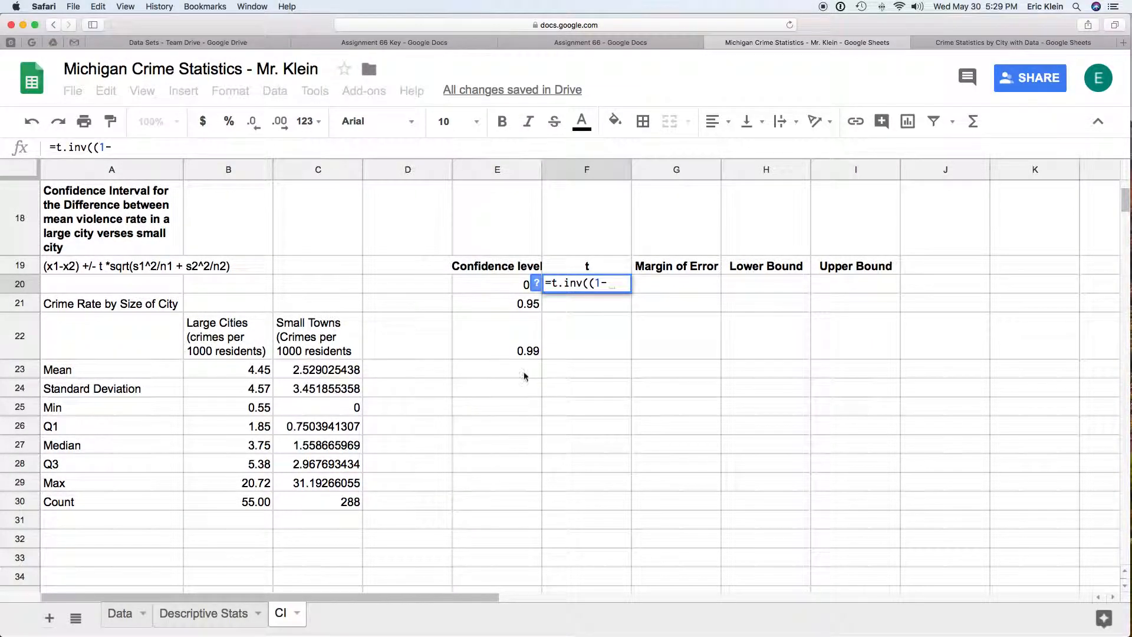
left_click(497, 286)
type(")/2,")
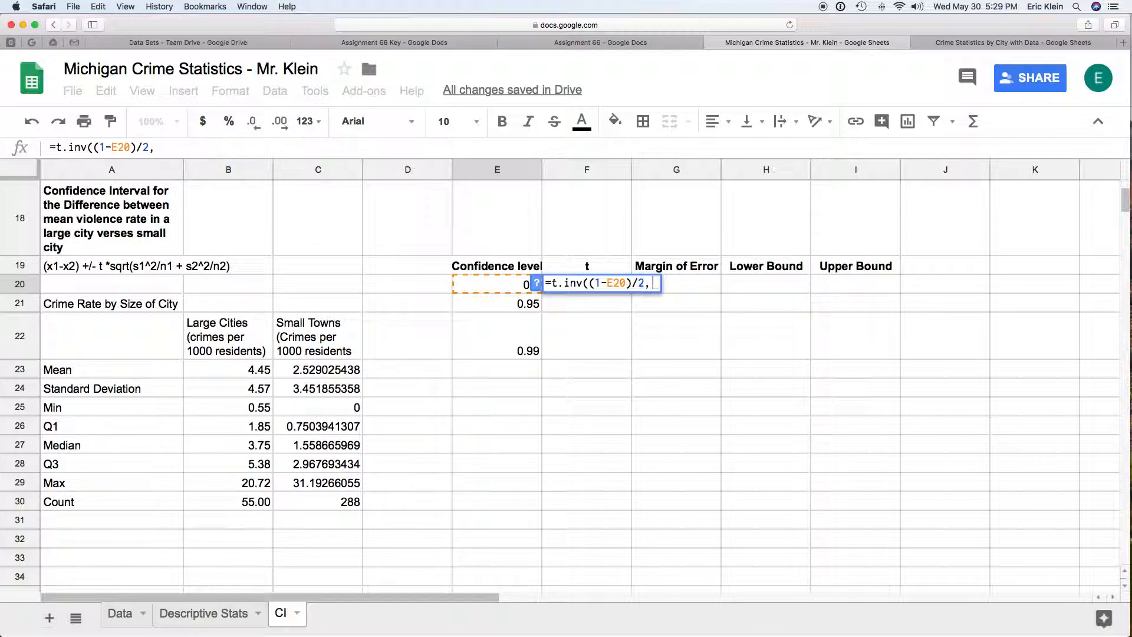
Step: Complete the t formula in F20 with the degrees of freedom B30+C30-2 from the two counts
left_click(263, 503)
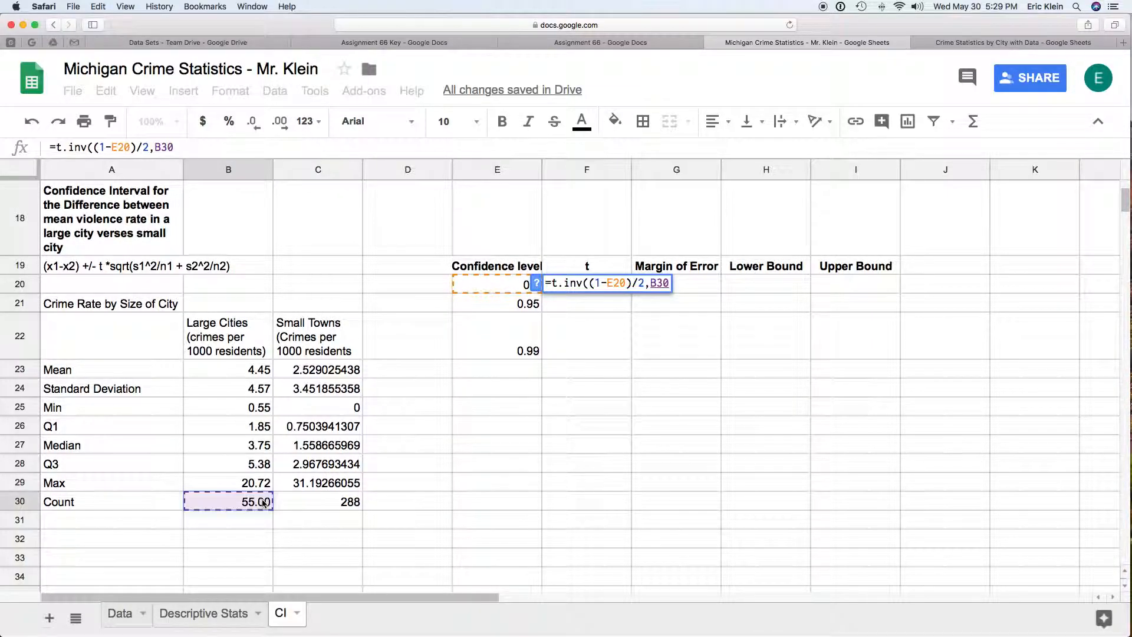
type("+")
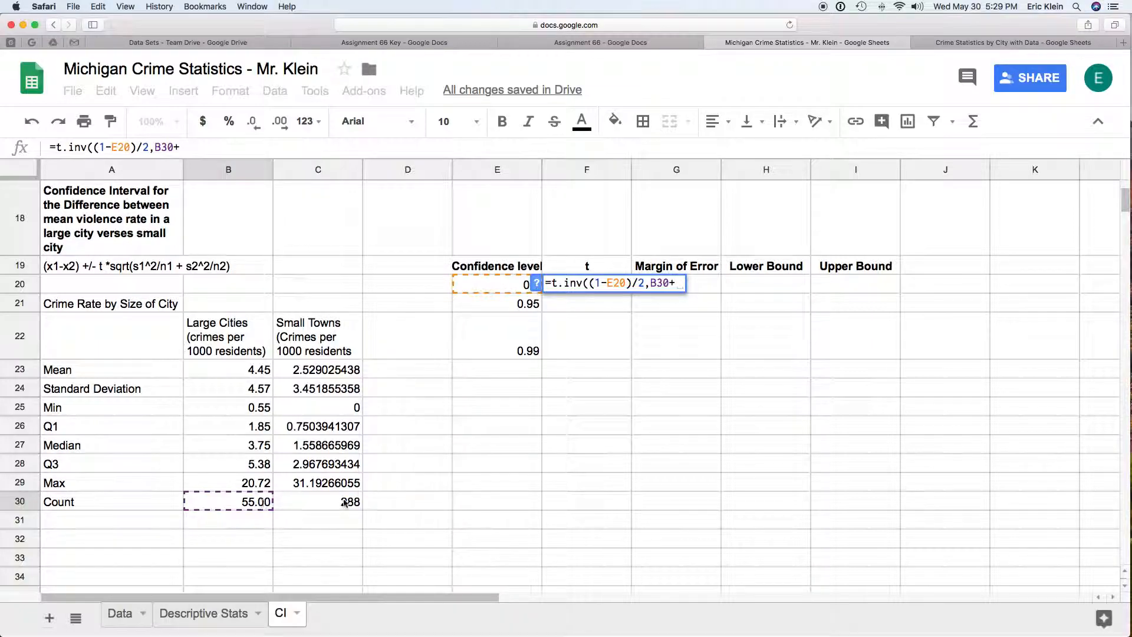
left_click(348, 503)
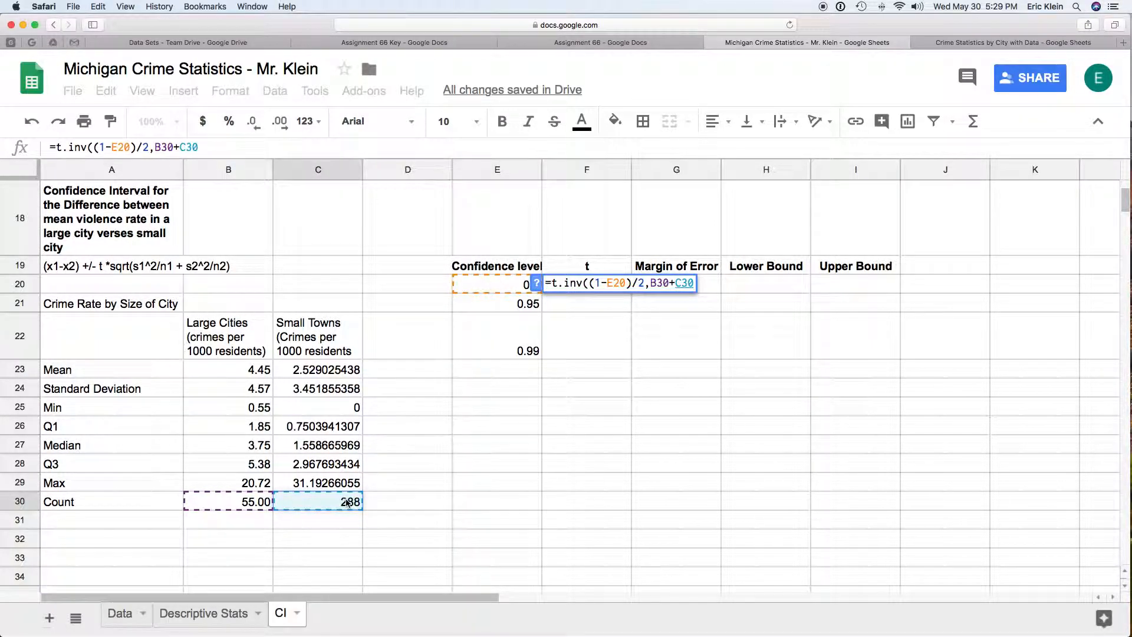
scroll(348, 503, "down", 5)
type("-2")
scroll(348, 502, "right", 2)
type(")")
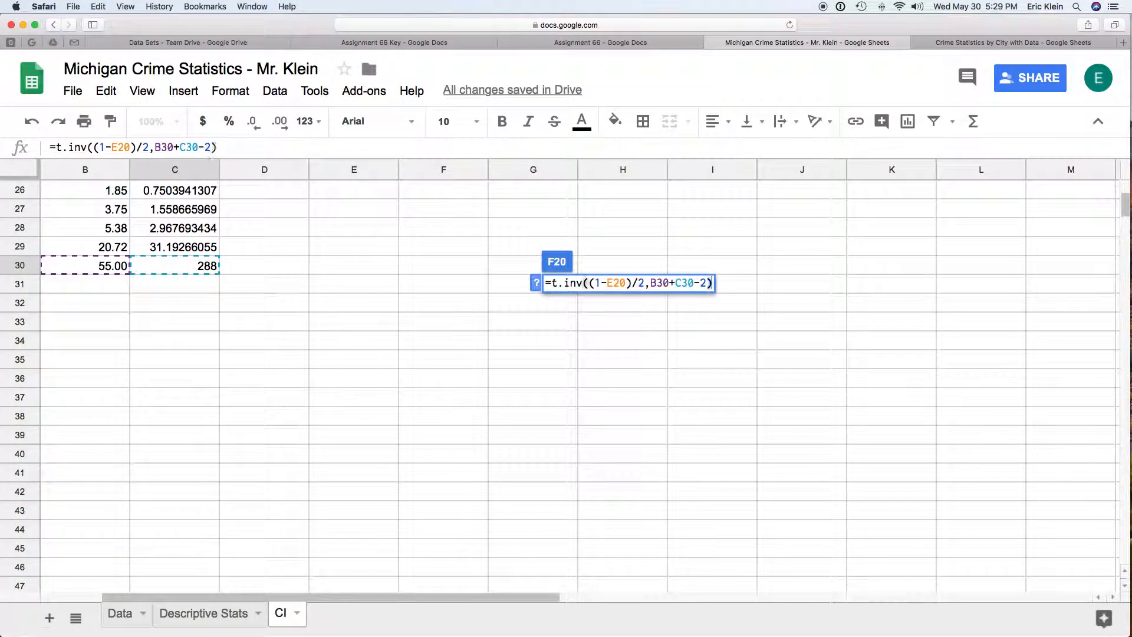
key("Return")
Step: Negate the t formula in F20 by putting a minus sign before t.inv
scroll(536, 374, "up", 3)
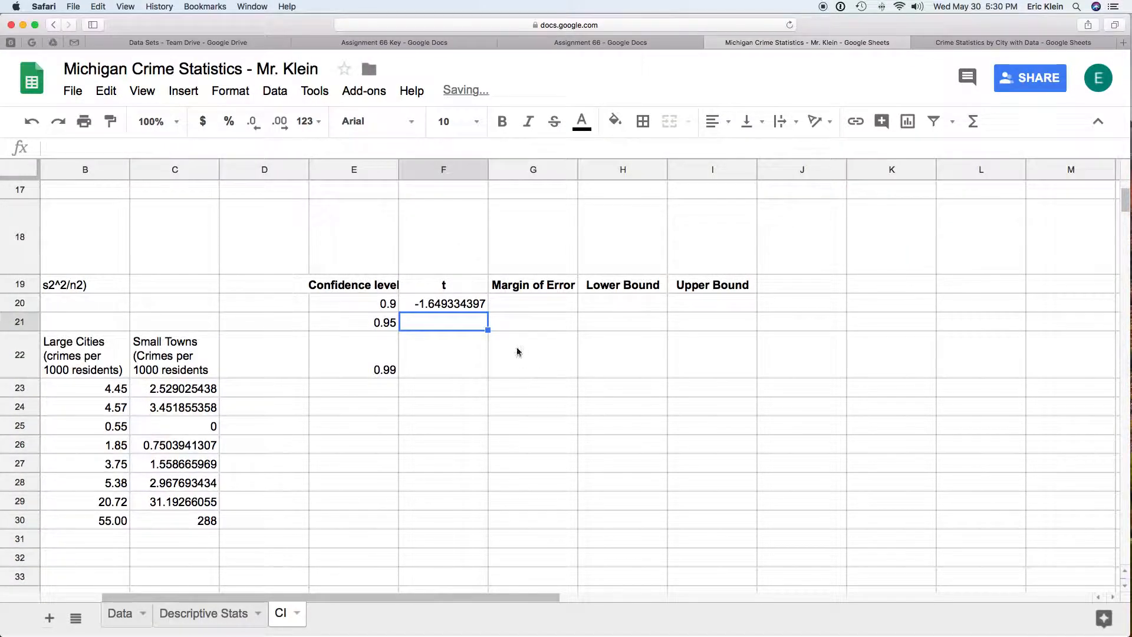
left_click(475, 307)
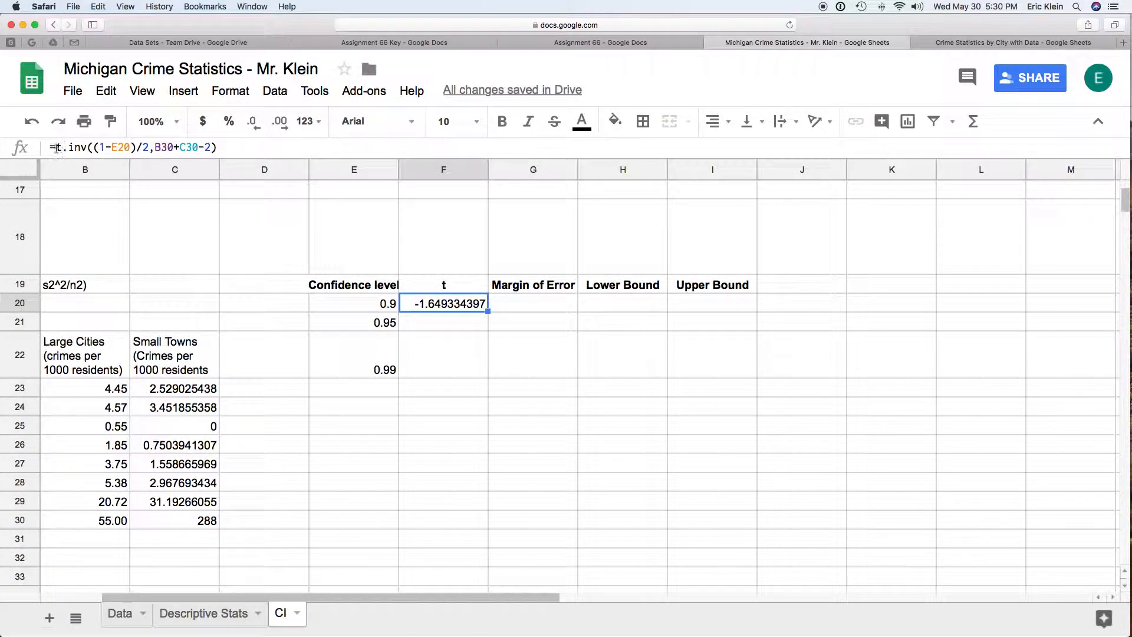
left_click(55, 147)
type("-")
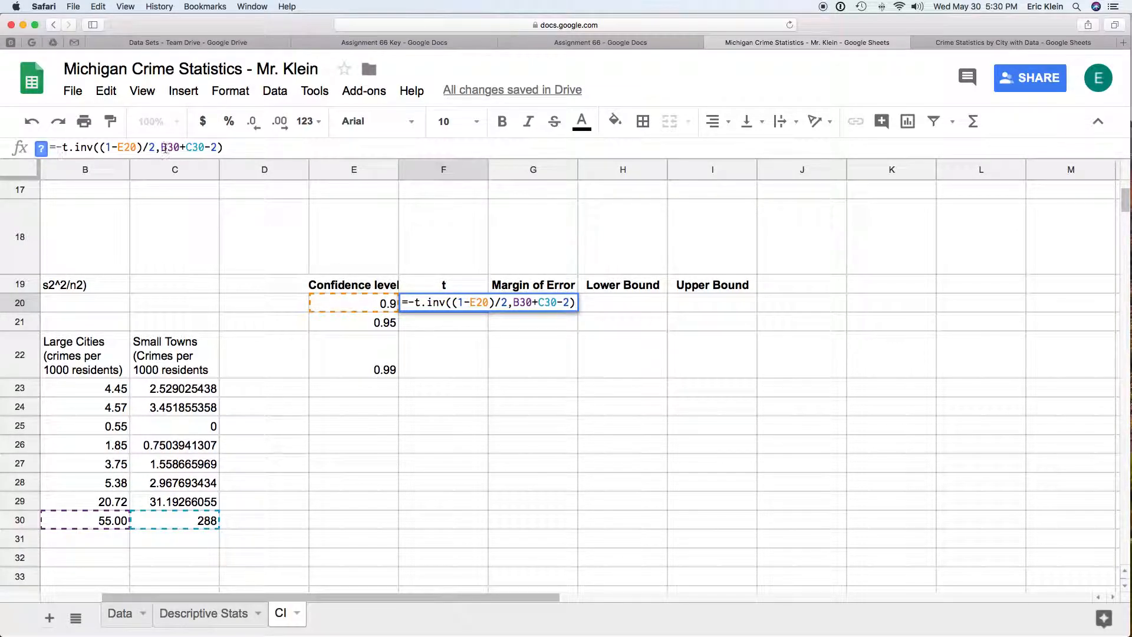
Step: Make the two count references in the F20 formula absolute, as $B$30 and $C$30
left_click(163, 147)
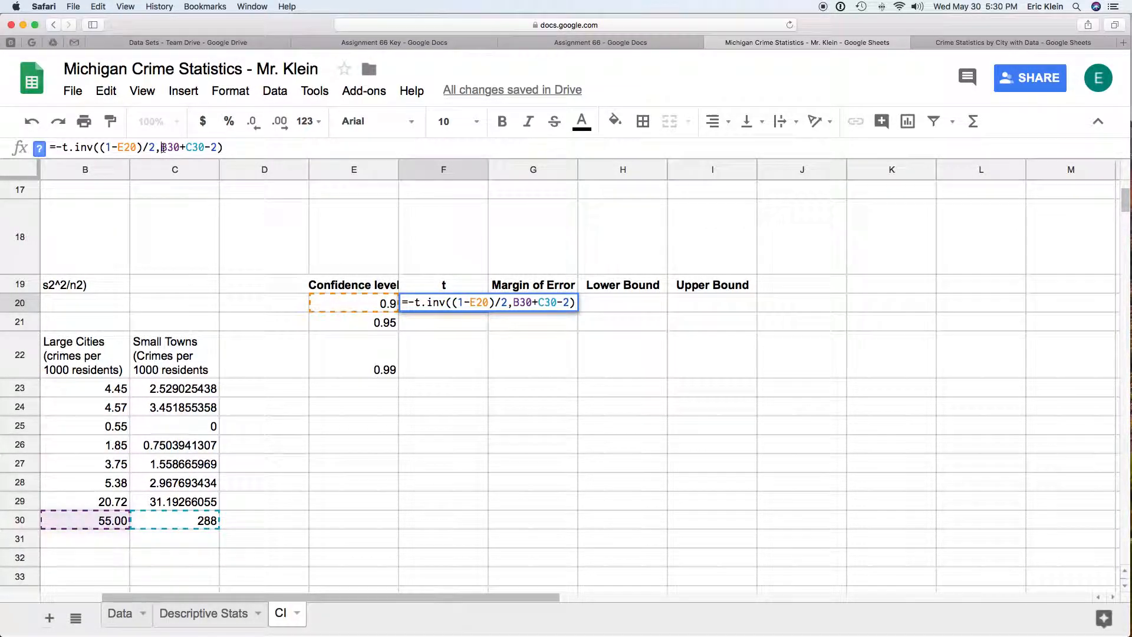
scroll(366, 182, "down", 1)
type("$B")
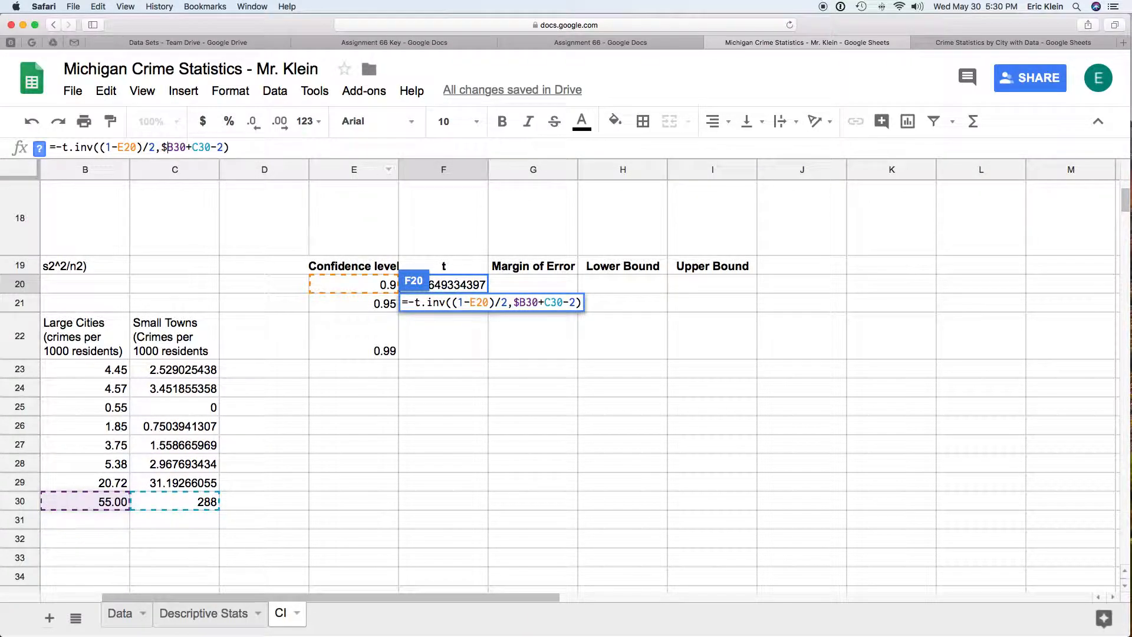
type("$")
key("Right")
key("Right")
key("Right")
type("$")
key("Right")
type("$")
key("Return")
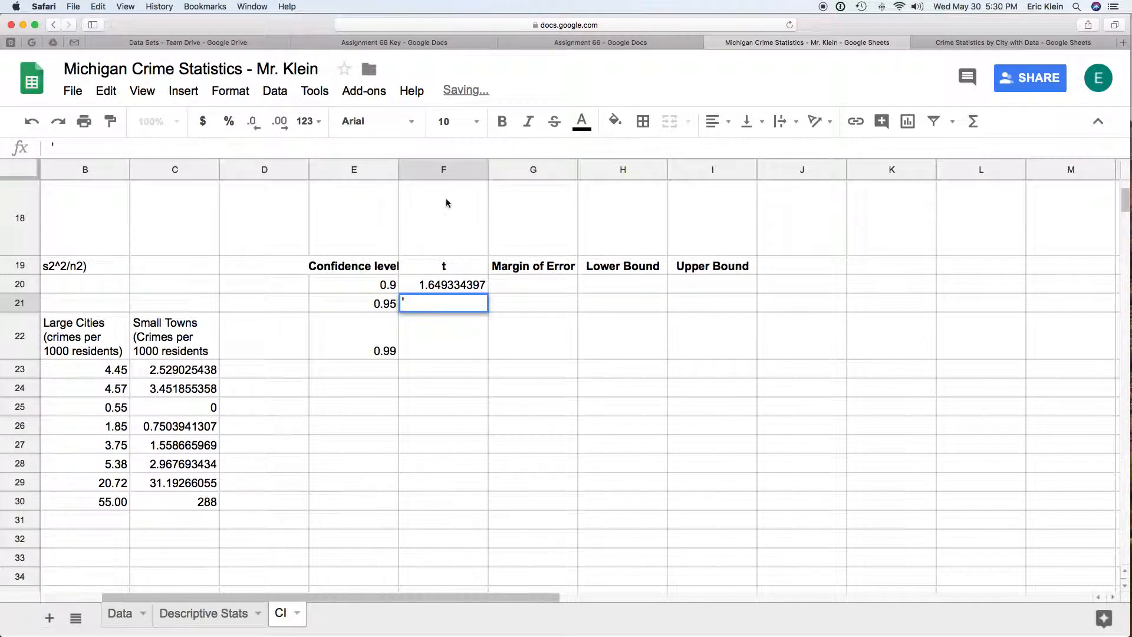
Step: Begin the margin of error formula in G20 with the t value times a square root: =F20*sqrt(
left_click(559, 285)
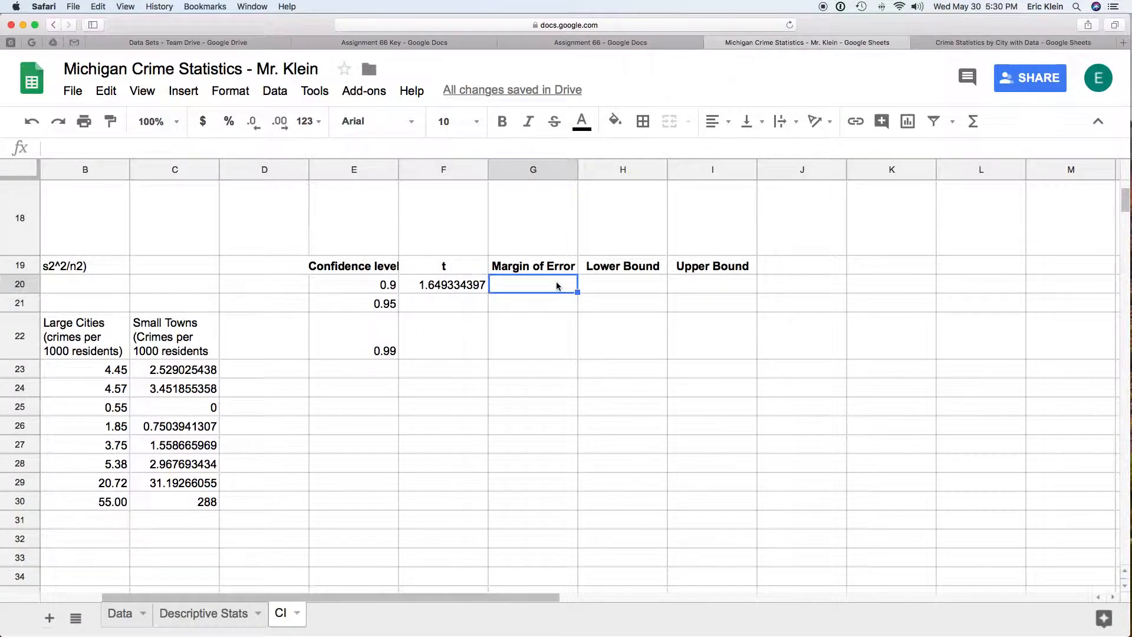
scroll(587, 266, "up", 3)
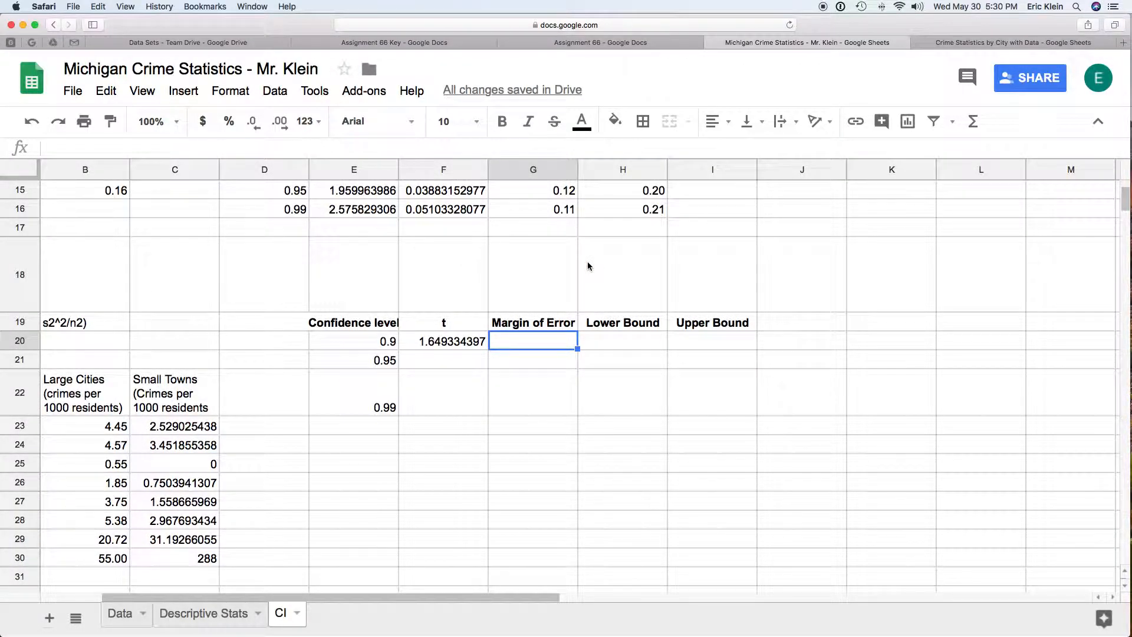
type("=")
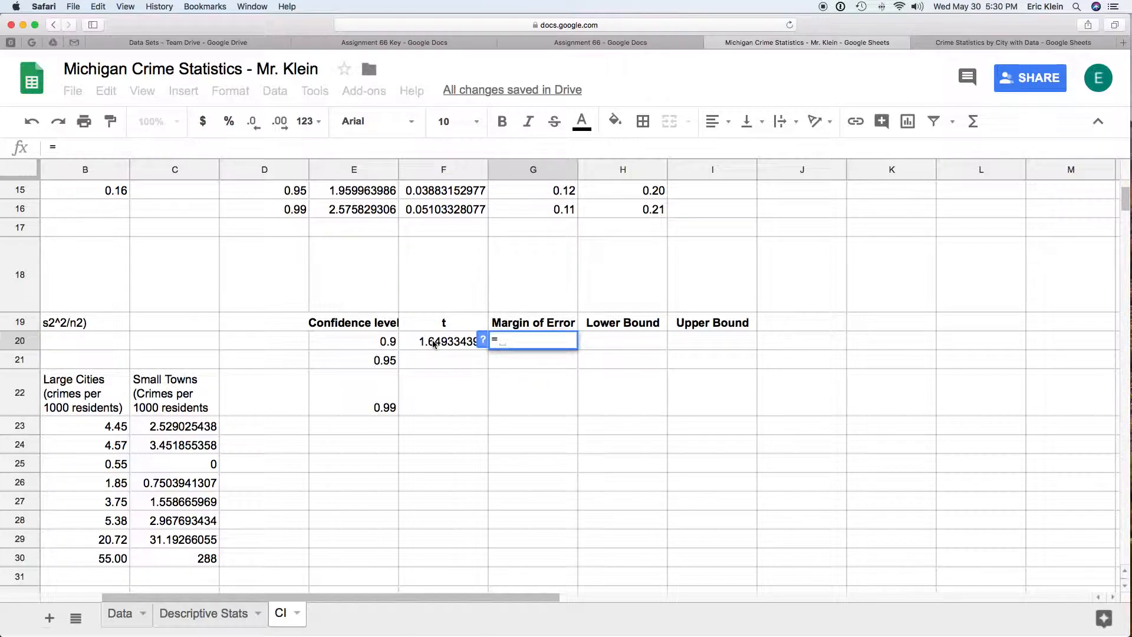
left_click(433, 339)
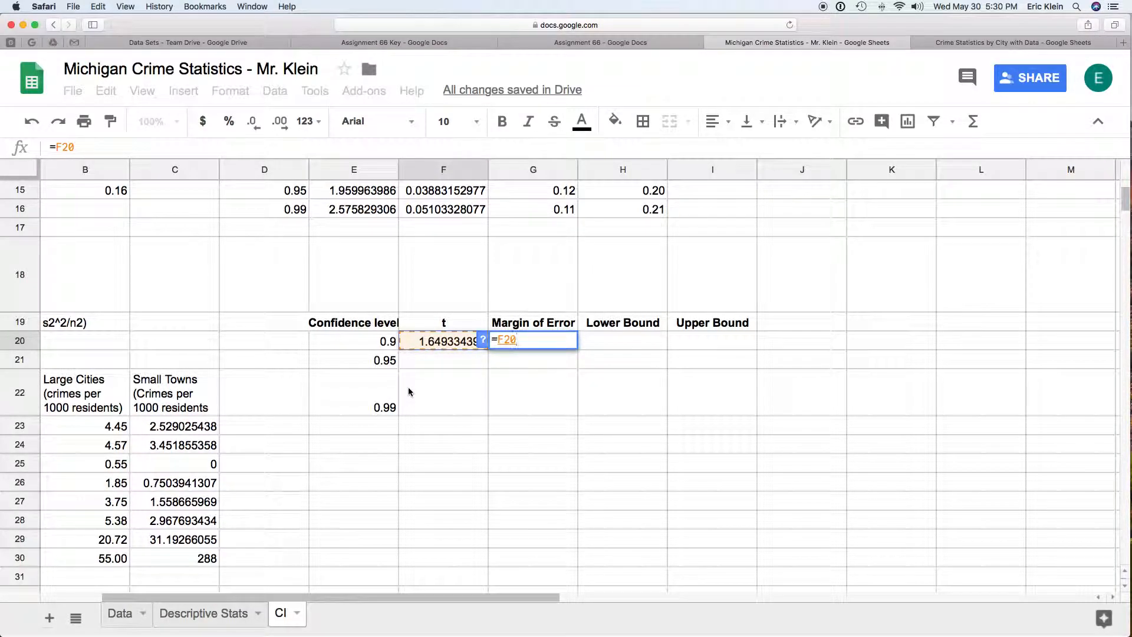
type("*s")
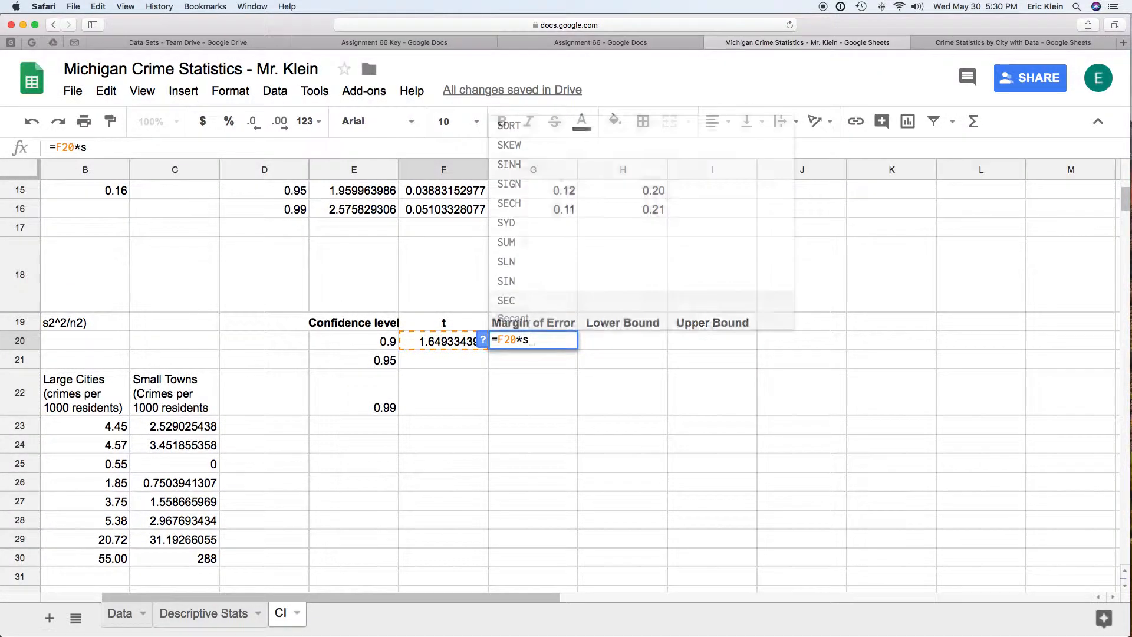
type("qrt(")
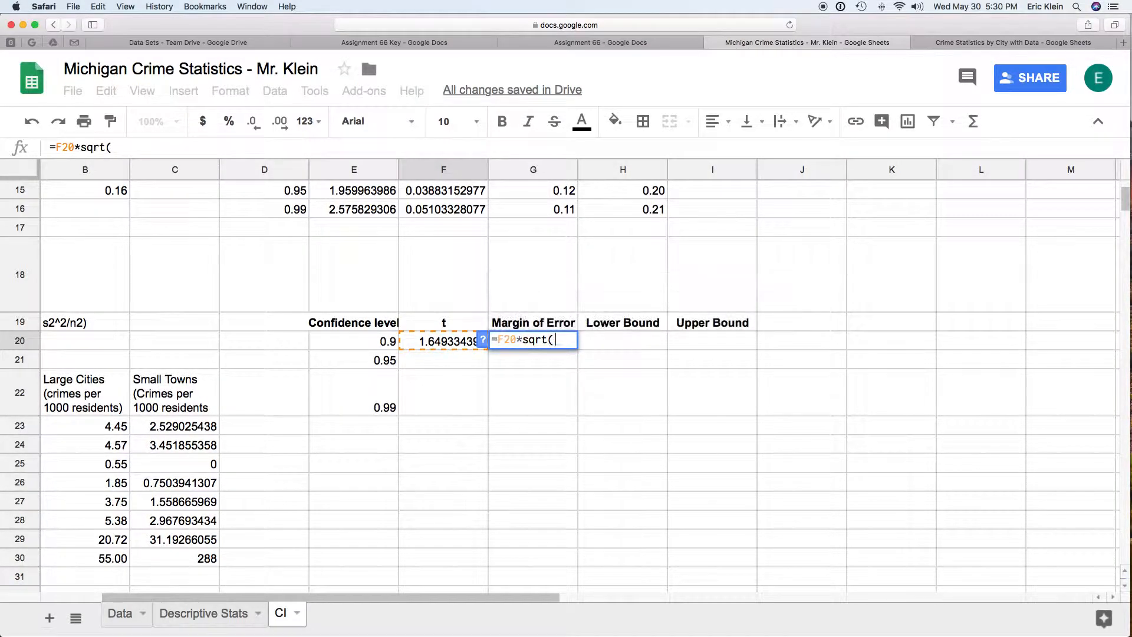
Step: Complete the square root in G20 with each squared standard deviation over its count: B24^2/B30+C24^2/C30
scroll(227, 484, "left", 3)
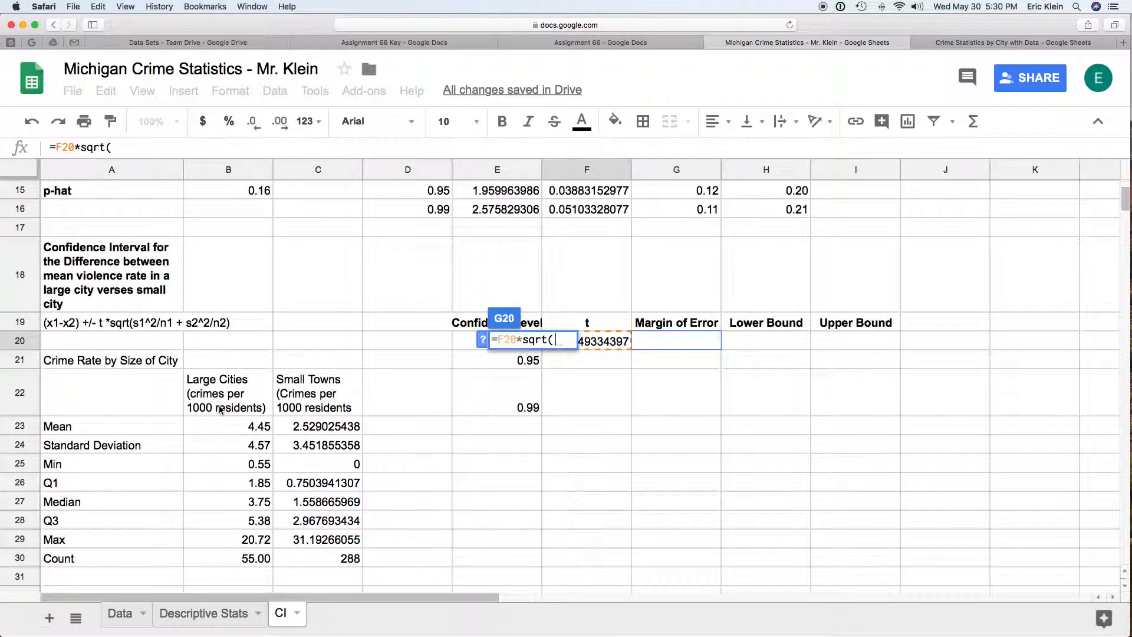
left_click(245, 447)
type("^2/")
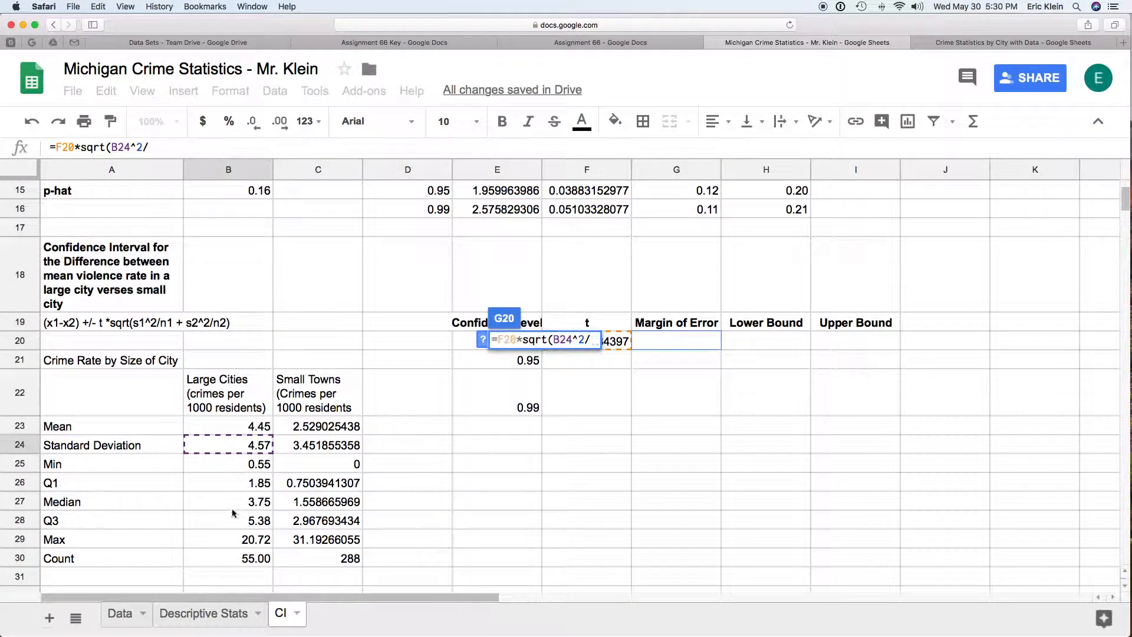
left_click(246, 557)
type("+")
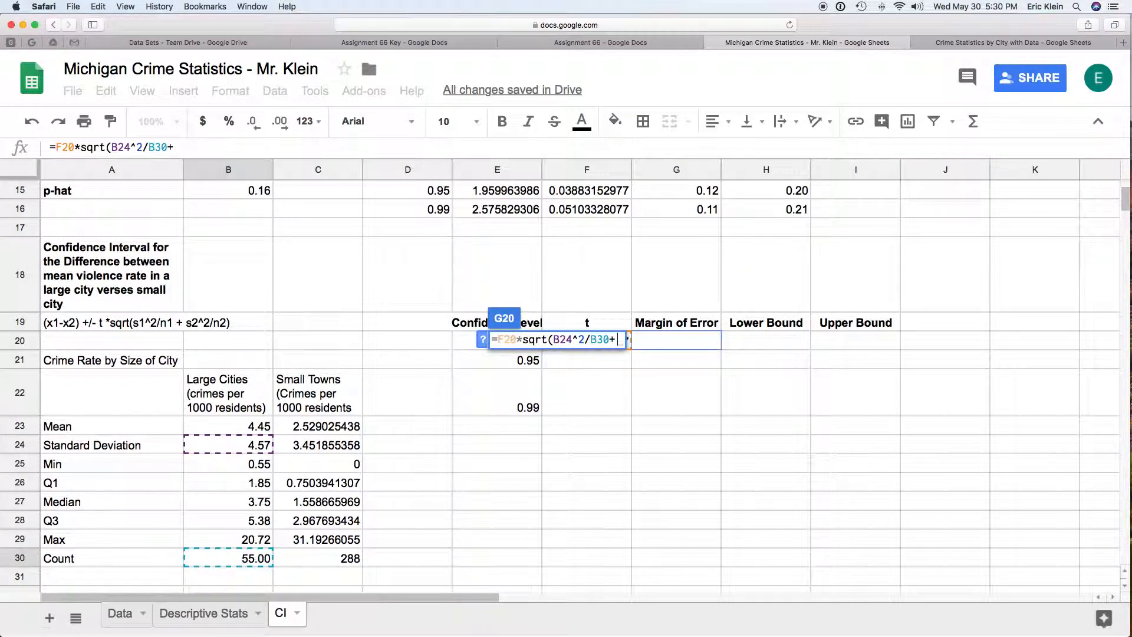
left_click(329, 448)
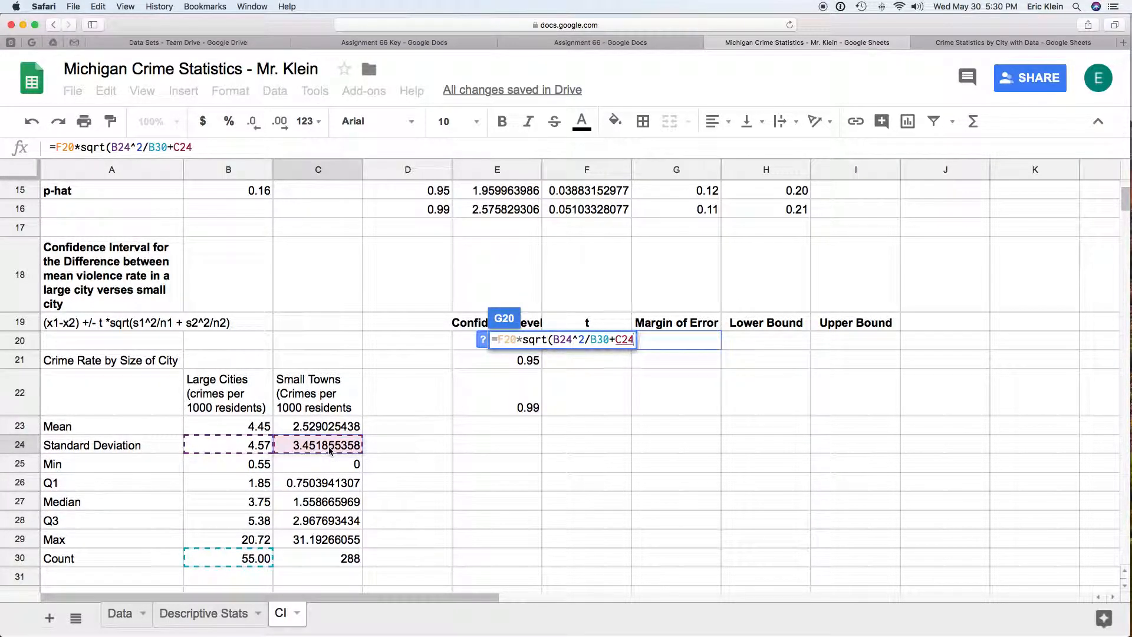
type("^2")
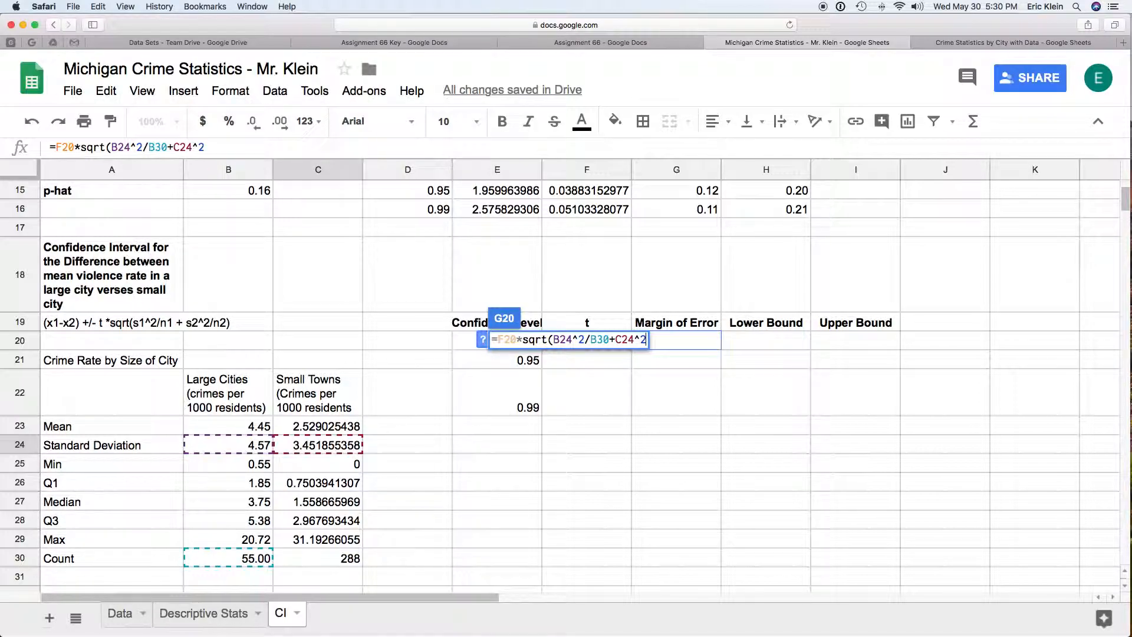
type("/")
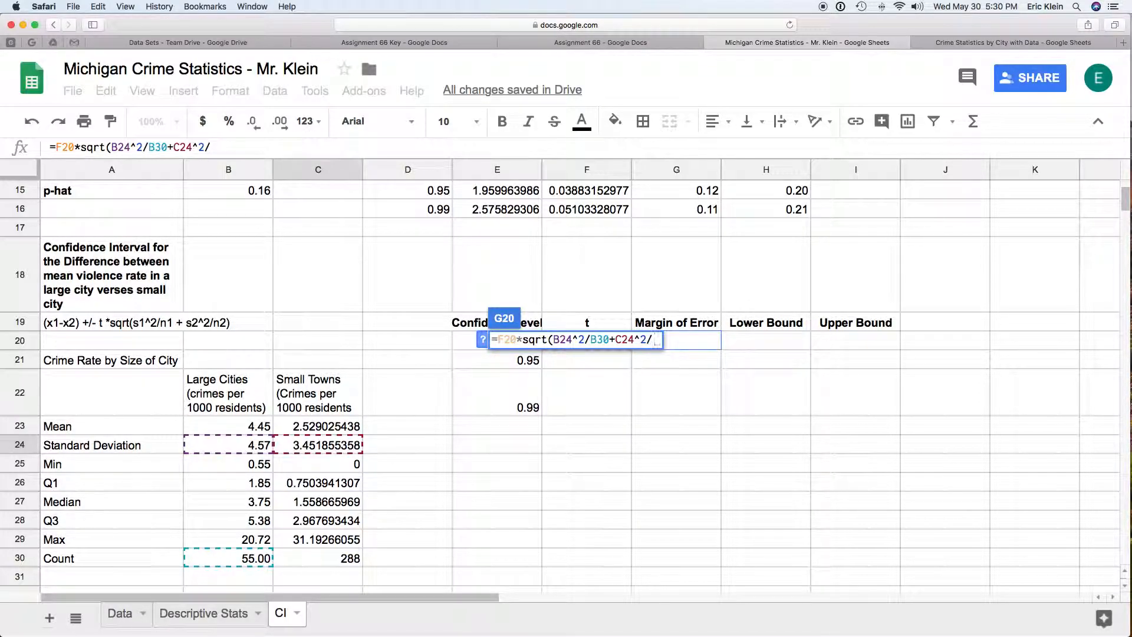
left_click(346, 564)
type(")")
key("Return")
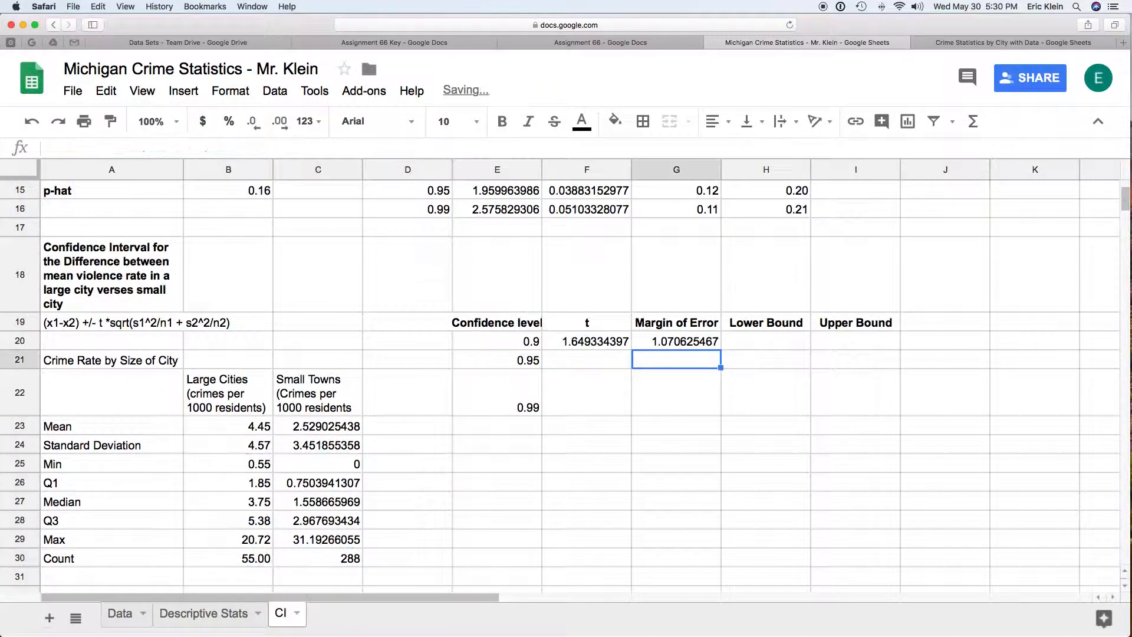
Step: Enter the lower bound in H20 as the difference of means minus the margin of error: =(B23-C23)-G20
left_click(752, 340)
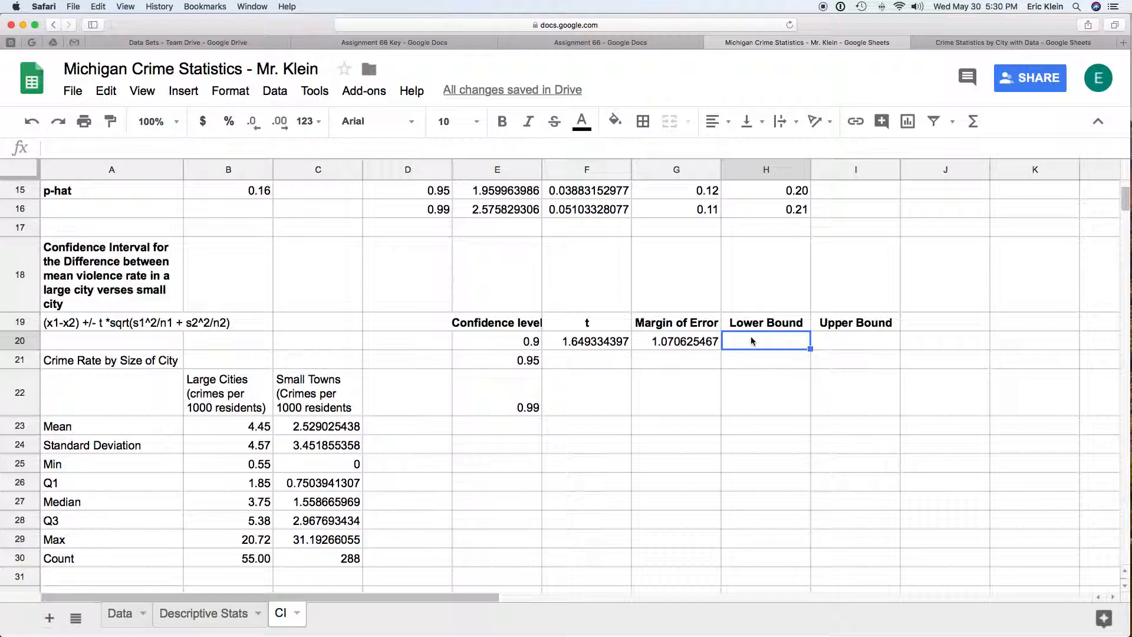
type("=")
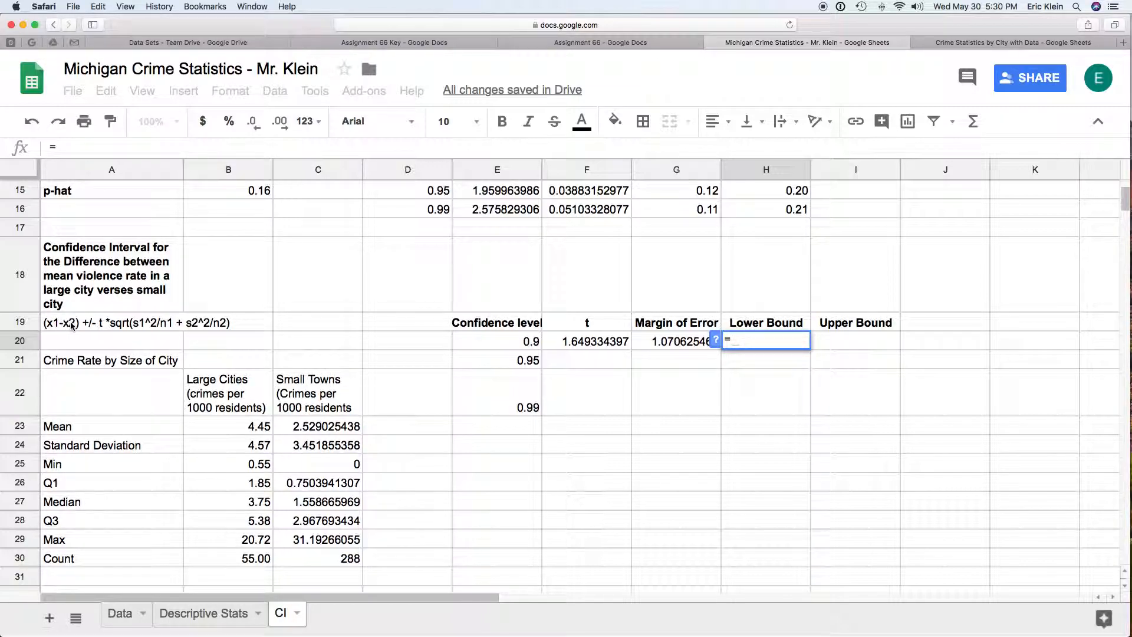
type("(")
left_click(228, 426)
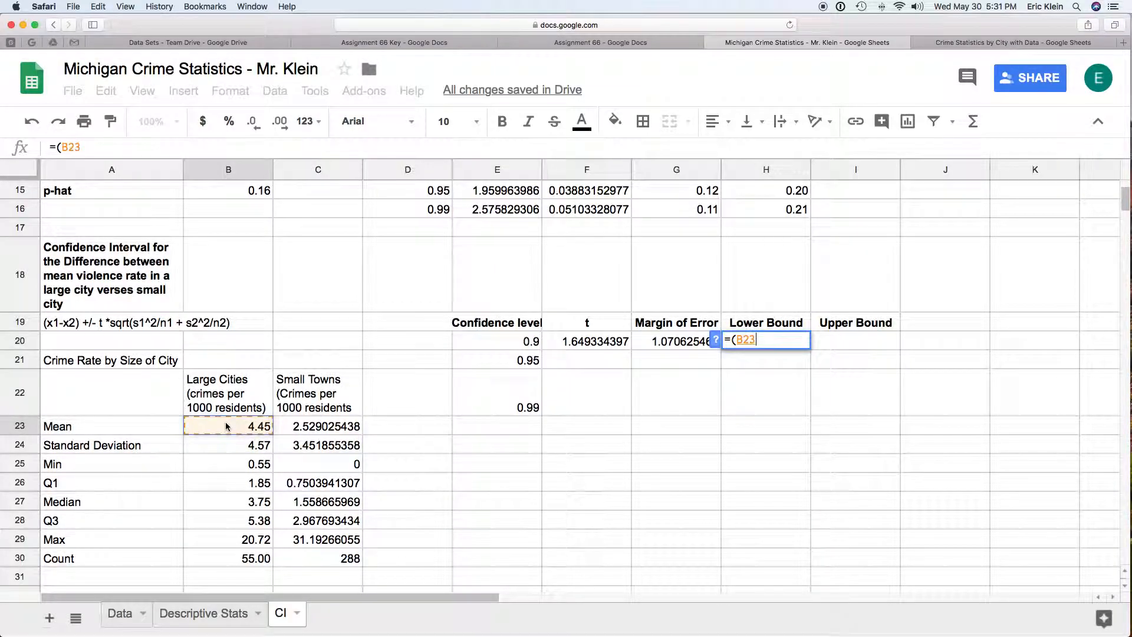
type("-")
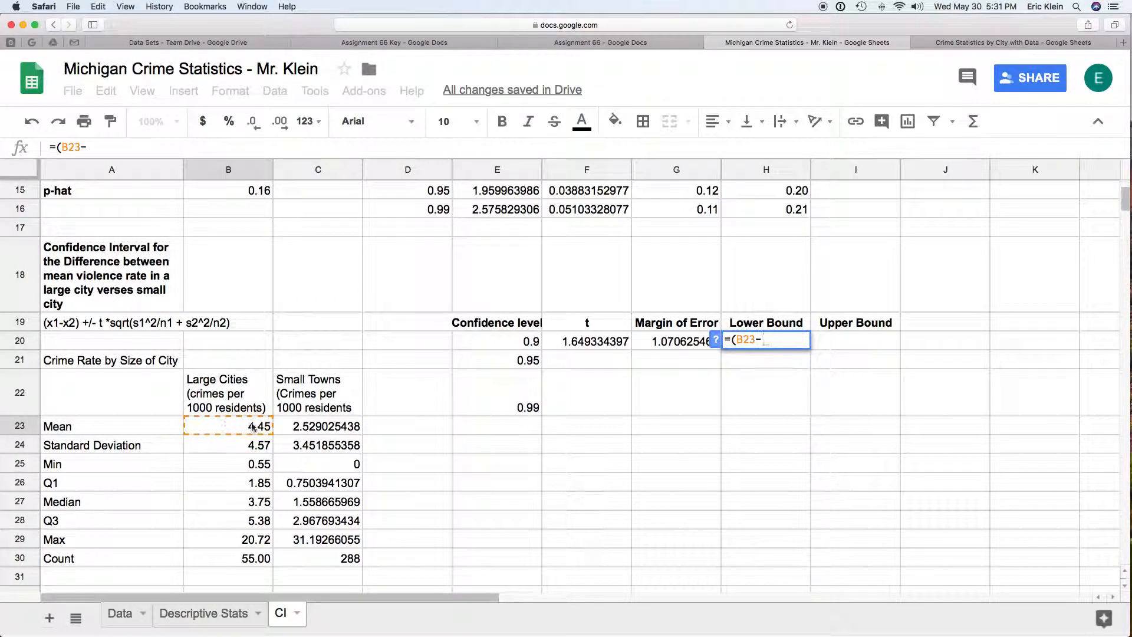
left_click(296, 428)
type(")")
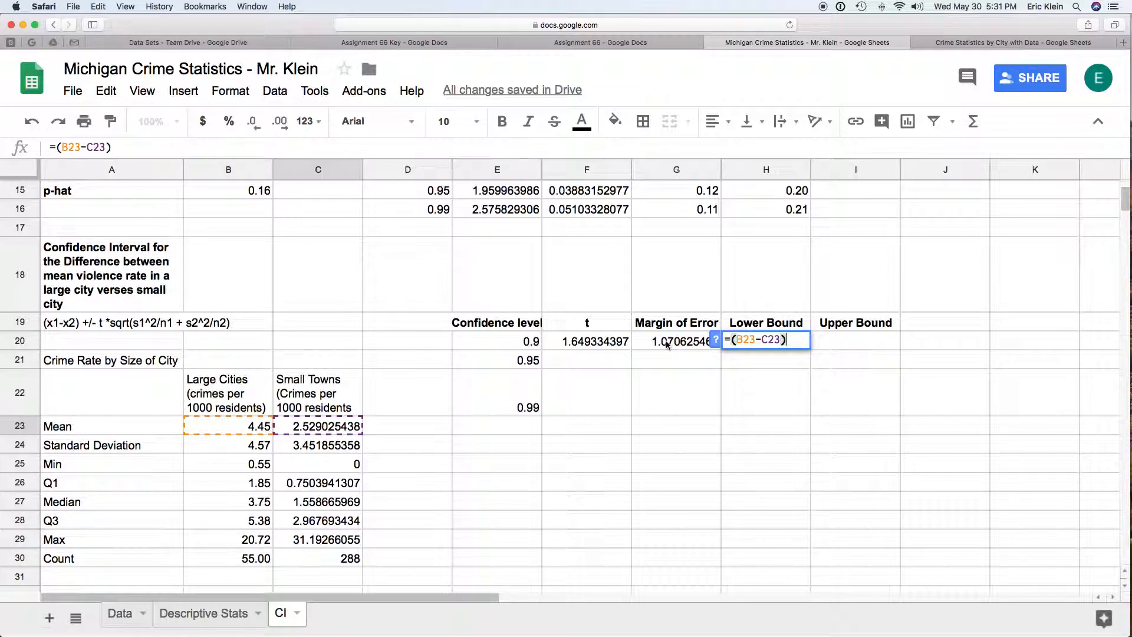
type("-")
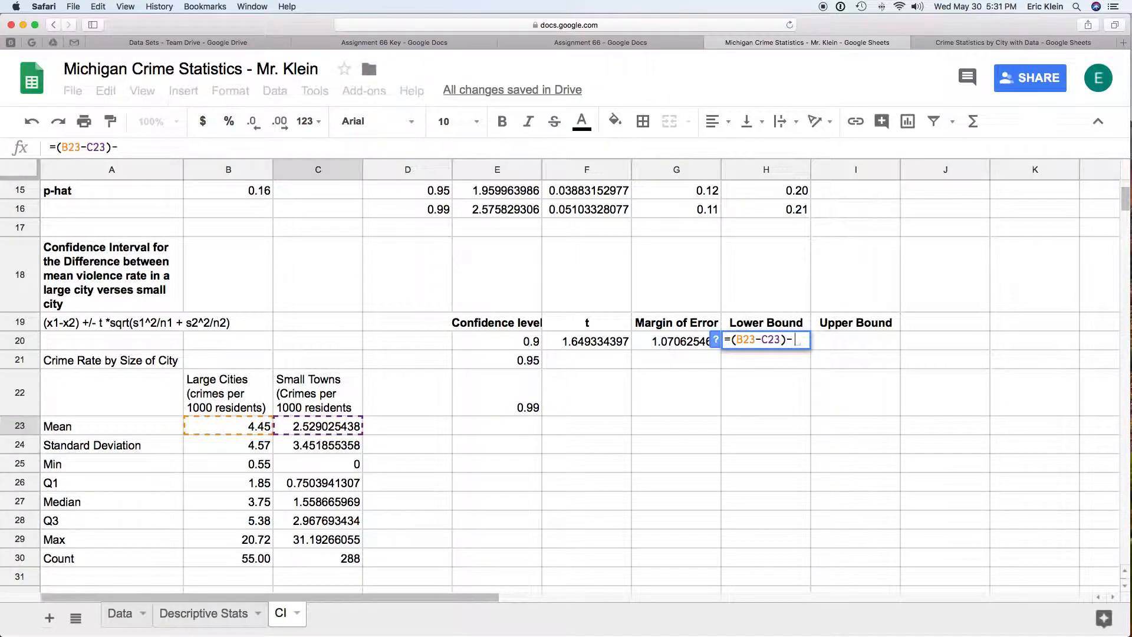
left_click(648, 345)
key("Return")
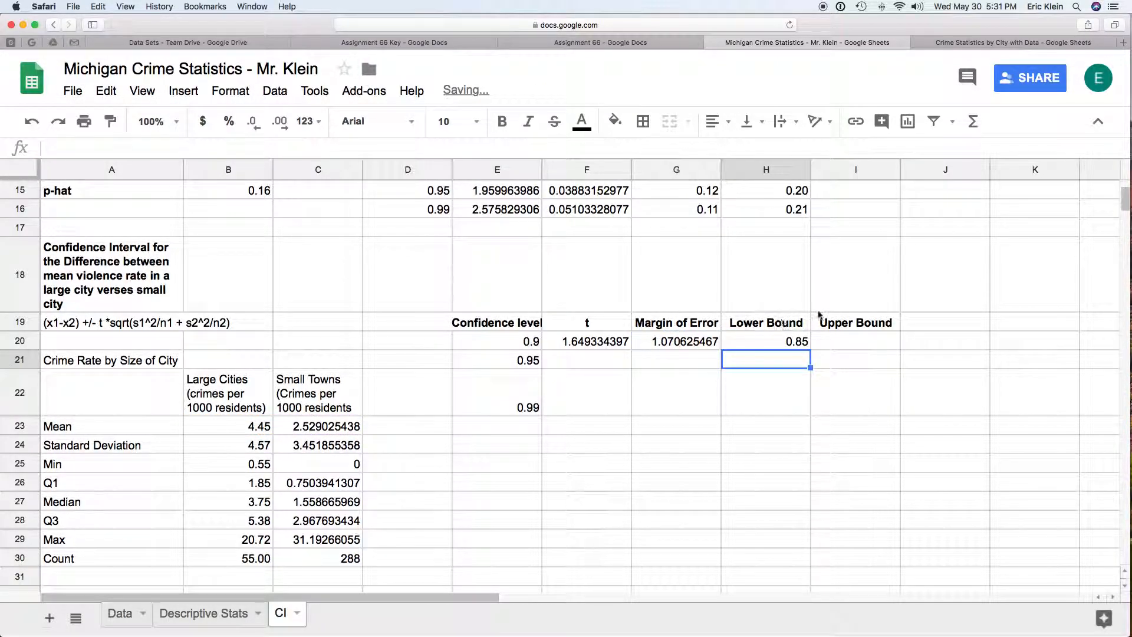
Step: Enter the upper bound in I20 as the difference of means plus the margin of error: =(B23-C23)+G20
left_click(857, 344)
type("=")
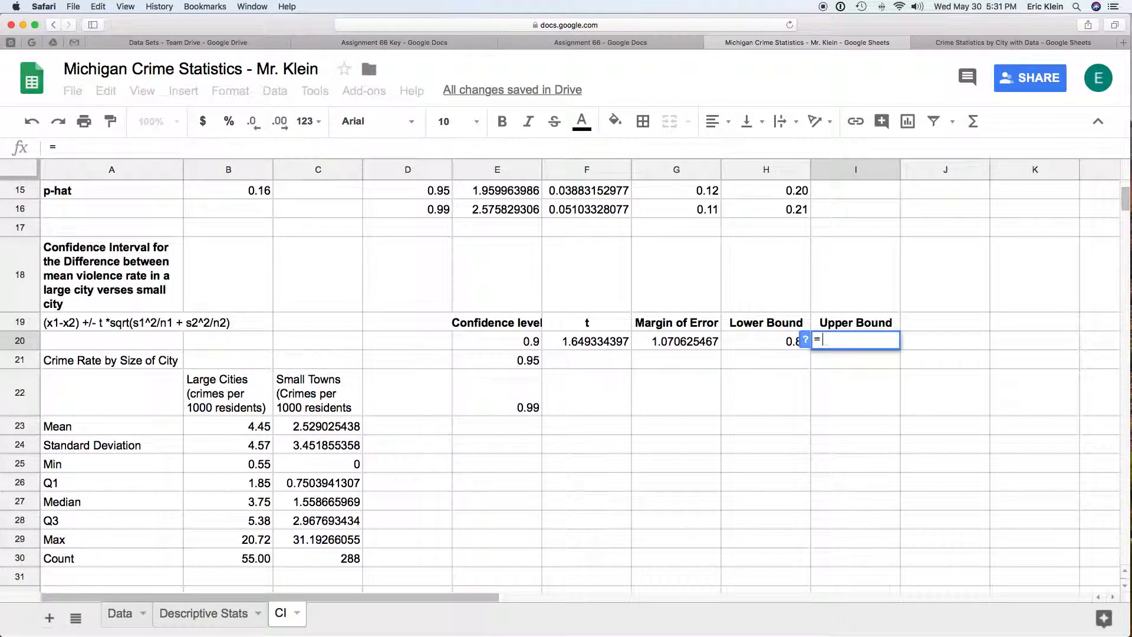
type("(")
left_click(251, 425)
type("-")
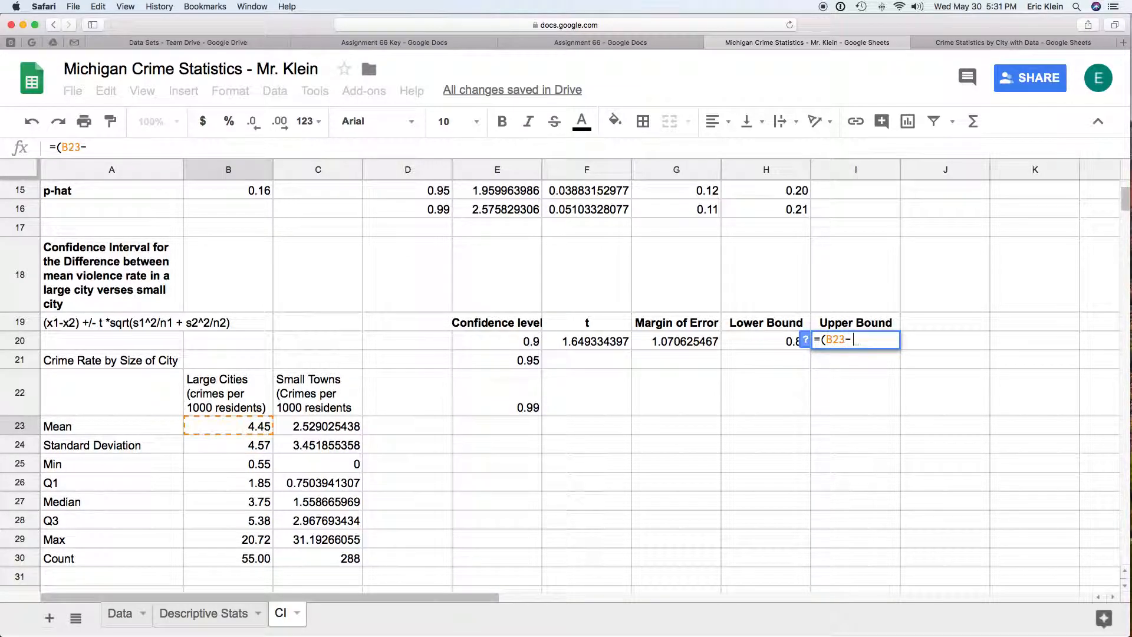
left_click(338, 426)
type(")+")
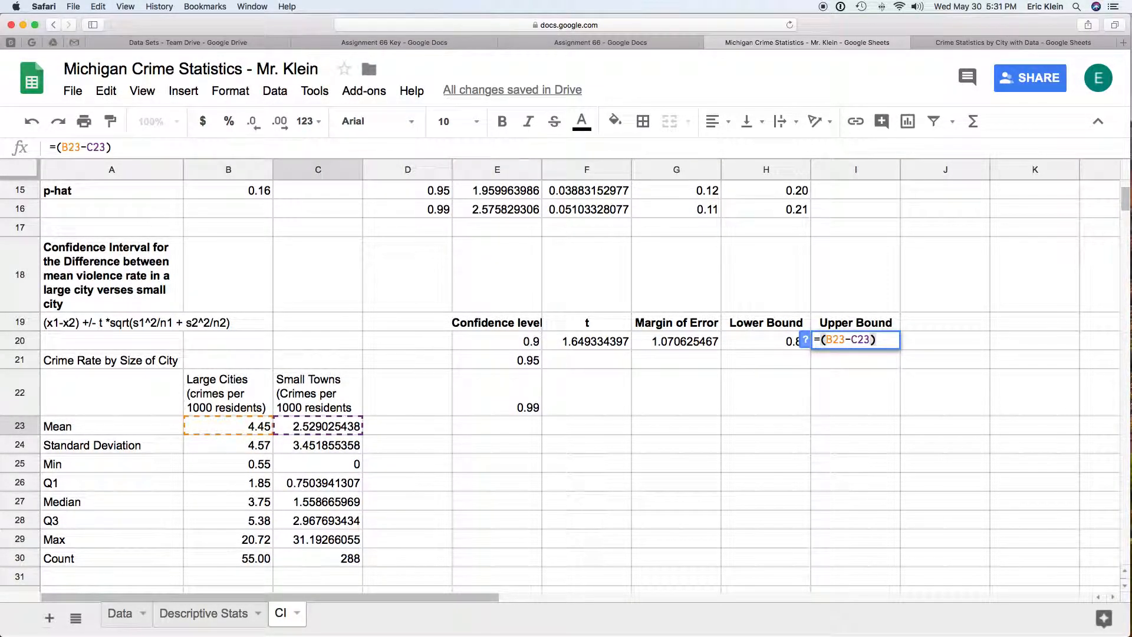
left_click(701, 342)
key("Return")
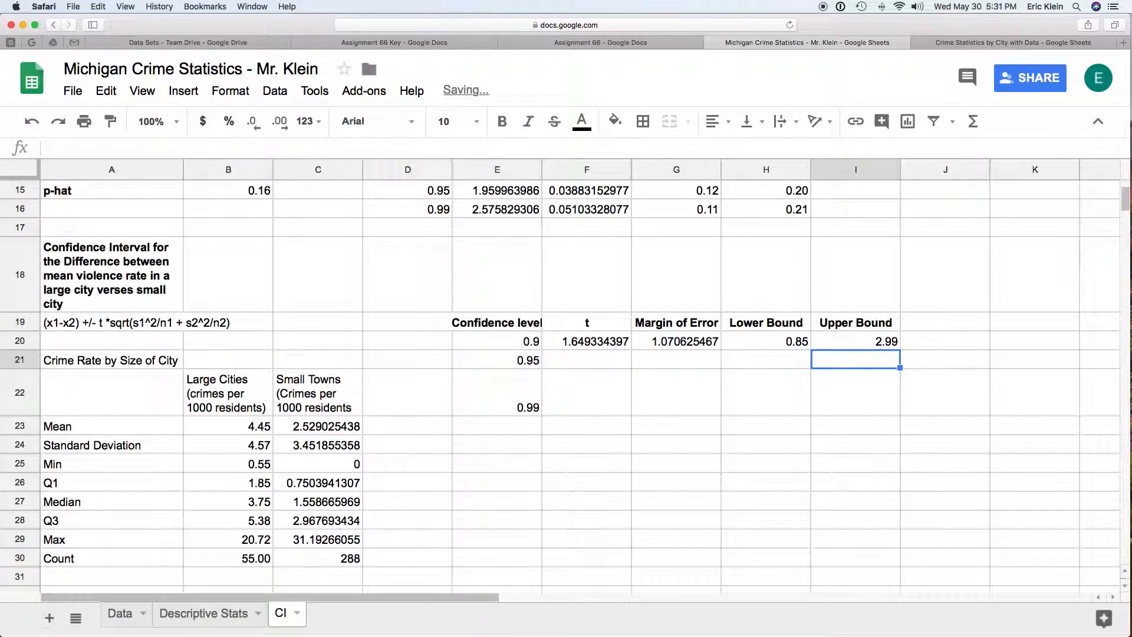
Step: In the G20 margin of error formula, make the large-city references absolute: $B$24 and $B$30
left_click(617, 344)
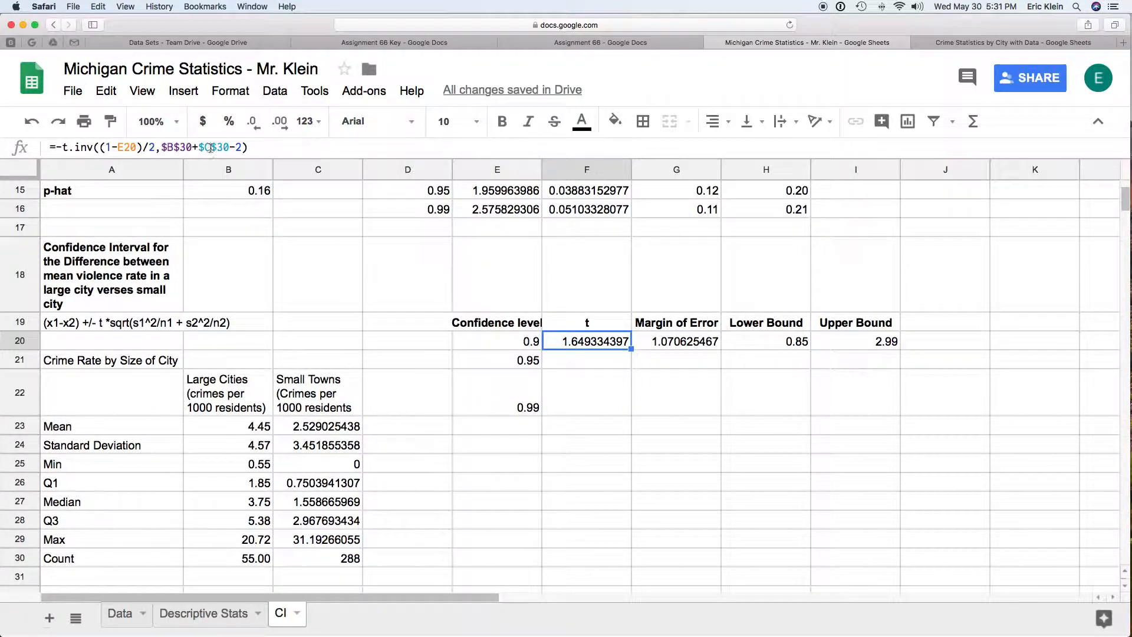
left_click(666, 342)
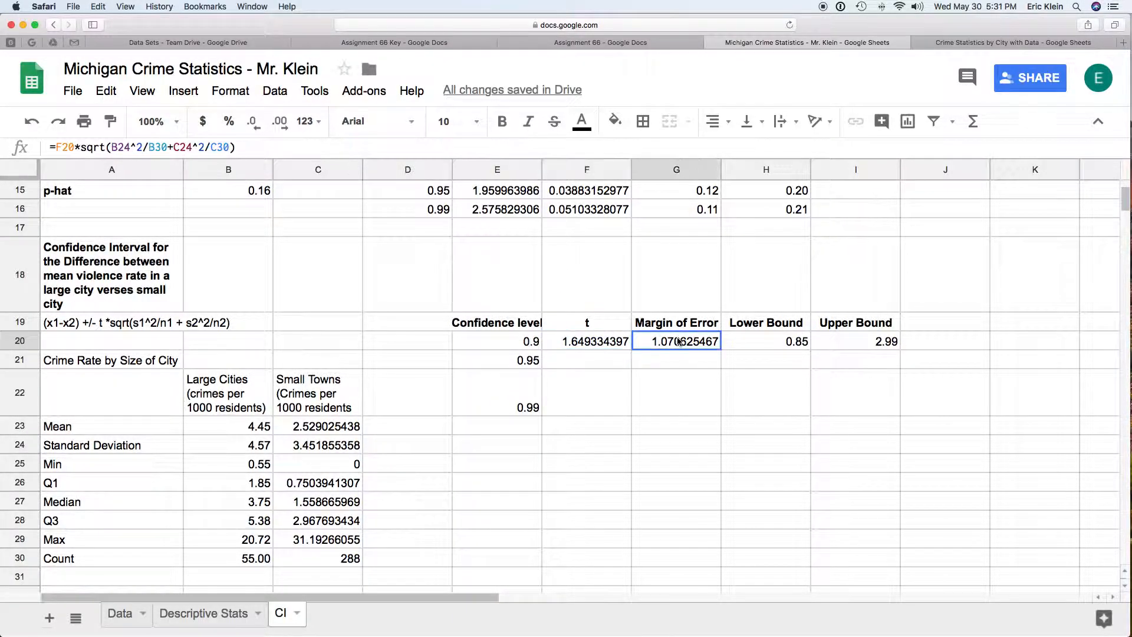
left_click(112, 147)
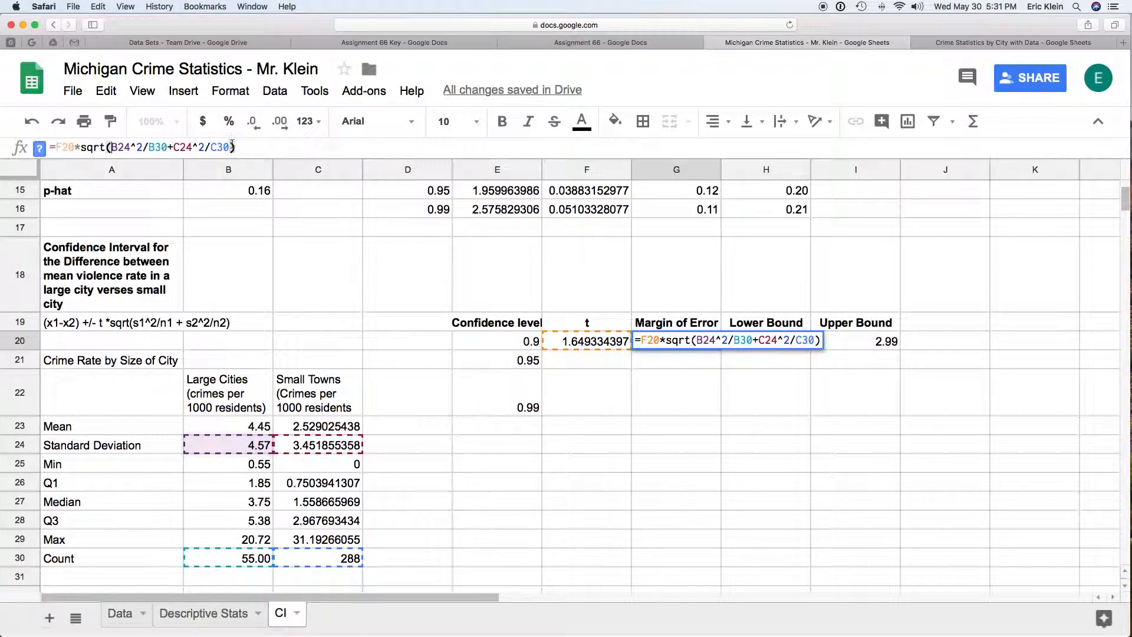
key("Right")
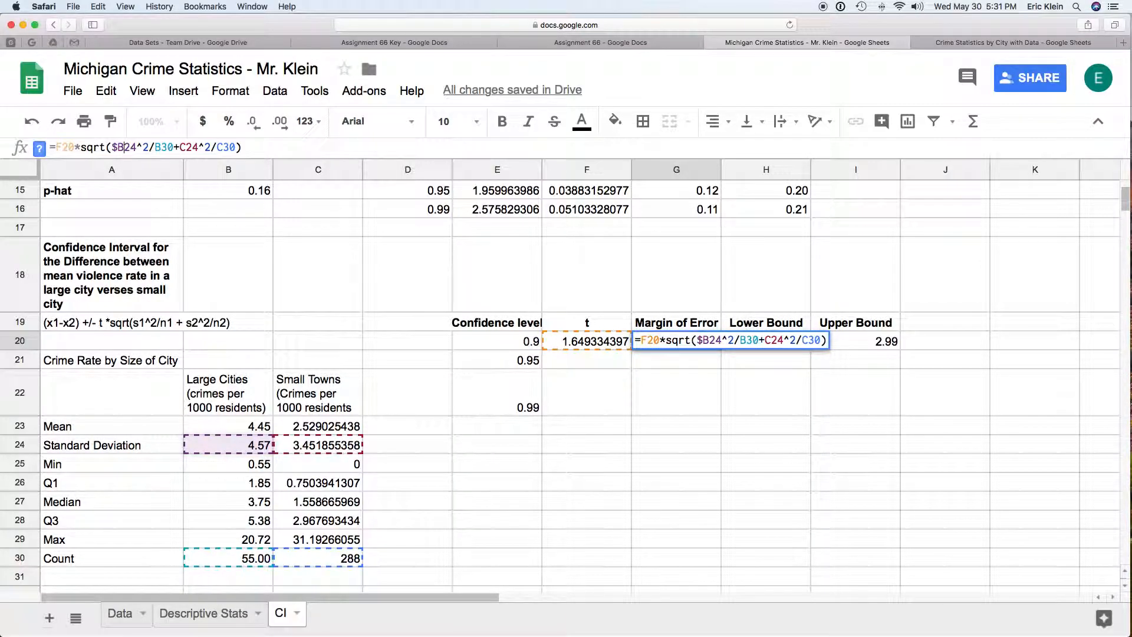
type("$")
key("Right")
key("Right")
key("Right")
key("Right")
key("Right")
type("$")
key("Right")
type("$")
Step: Make the small-town references in the G20 formula absolute as $C$24 and $C$30
key("Right")
key("Right")
key("Right")
type("$")
key("Right")
type("$")
key("Right")
key("Right")
key("Right")
key("Right")
key("Right")
type("$")
key("Right")
type("$")
key("Return")
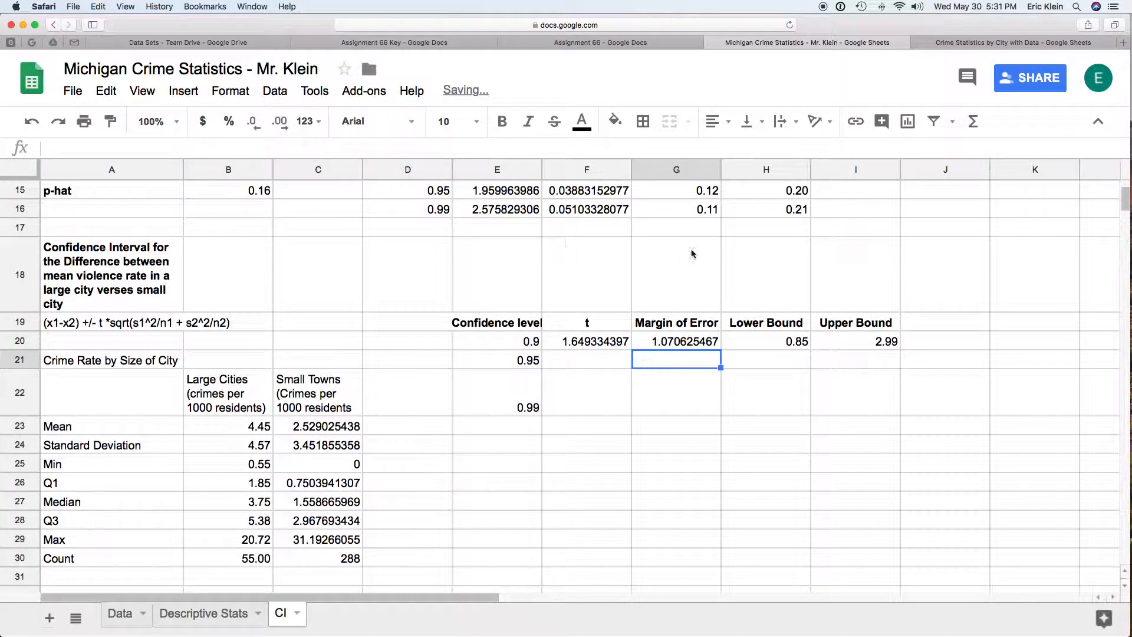
Step: Make both mean references in the H20 lower bound formula absolute: =($B$23-$C$23)-G20
left_click(769, 345)
left_click(62, 147)
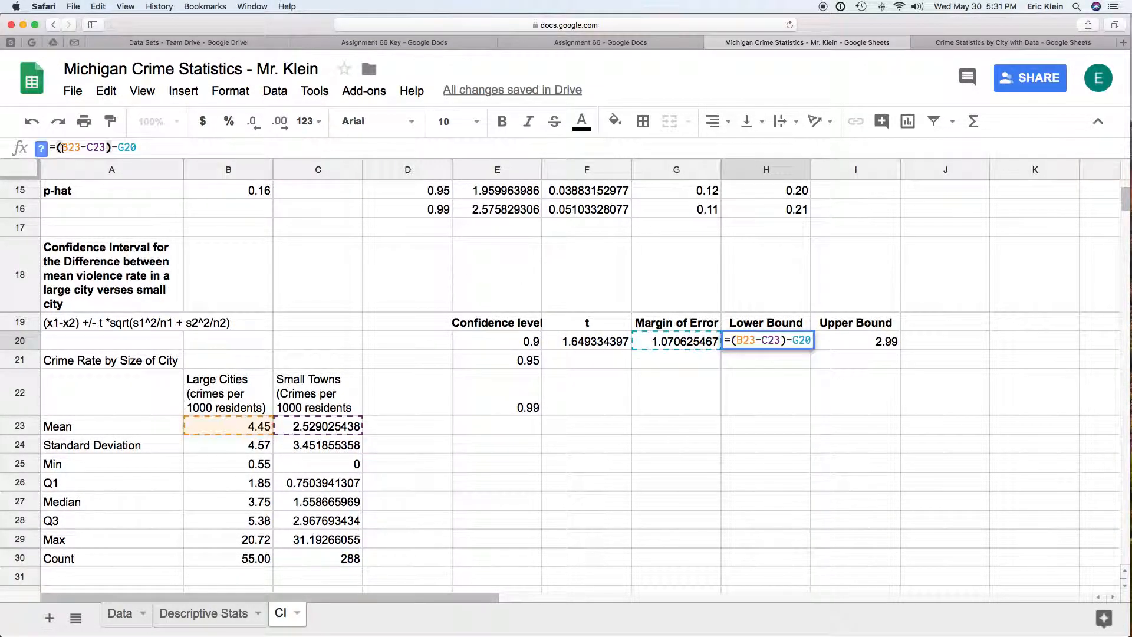
type("$")
key("Right")
type("$")
key("Right")
type("$")
key("Right")
type("$")
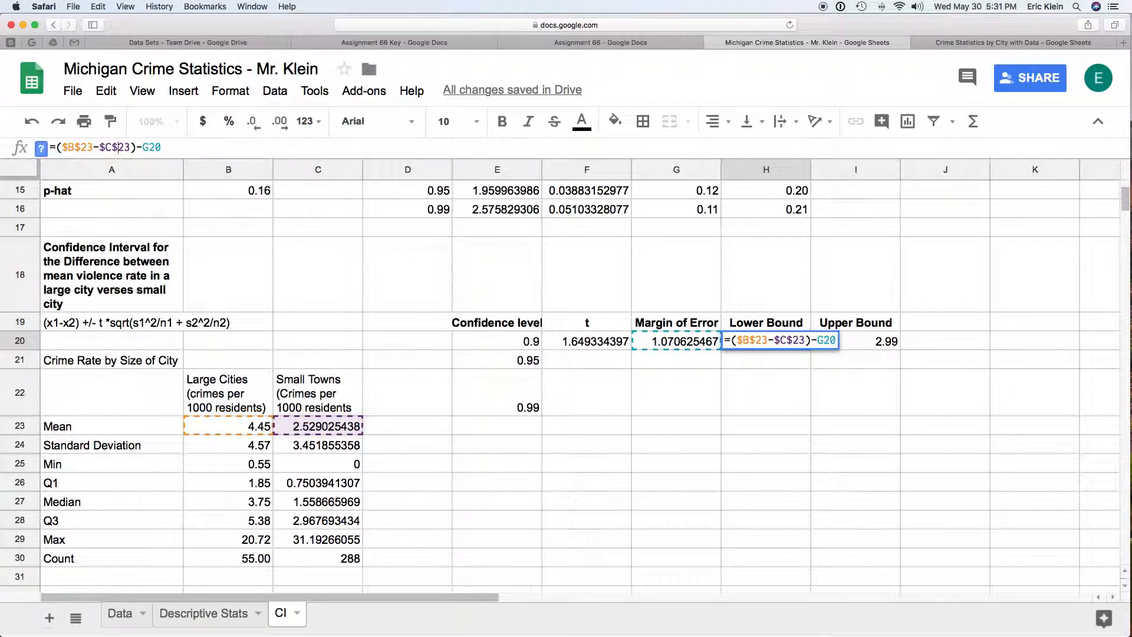
key("Return")
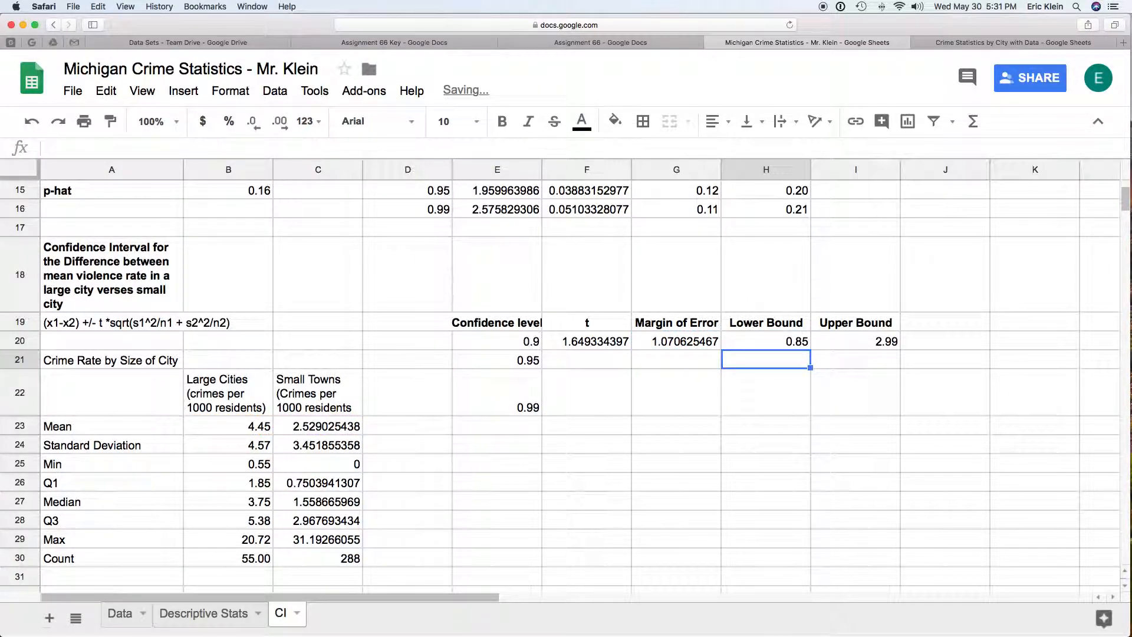
Step: Make both mean references in the I20 upper bound formula absolute: =($B$23-$C$23)+G20
left_click(880, 347)
left_click(61, 148)
type("$")
key("Right")
type("$")
key("Right")
key("Right")
key("Right")
type("$")
key("Right")
type("$")
key("Return")
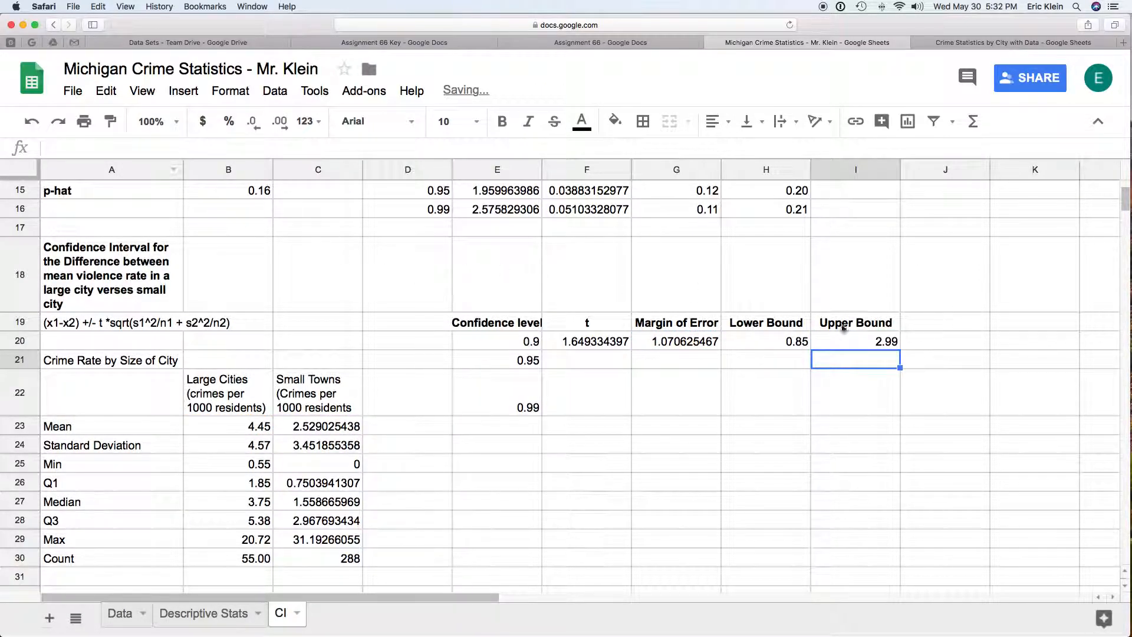
Step: Copy the formulas in F20:I20 to the 95% and 99% rows, F21:I22, and check the 99% interval's bounds
left_click_drag(872, 343, 819, 414)
key("super+c")
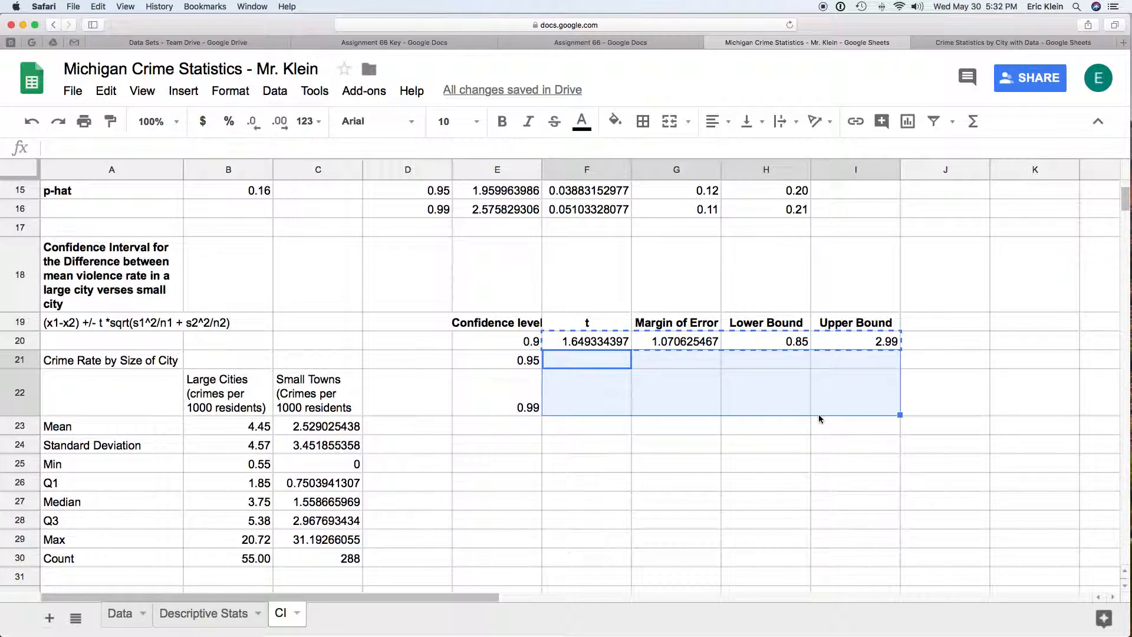
key("super+v")
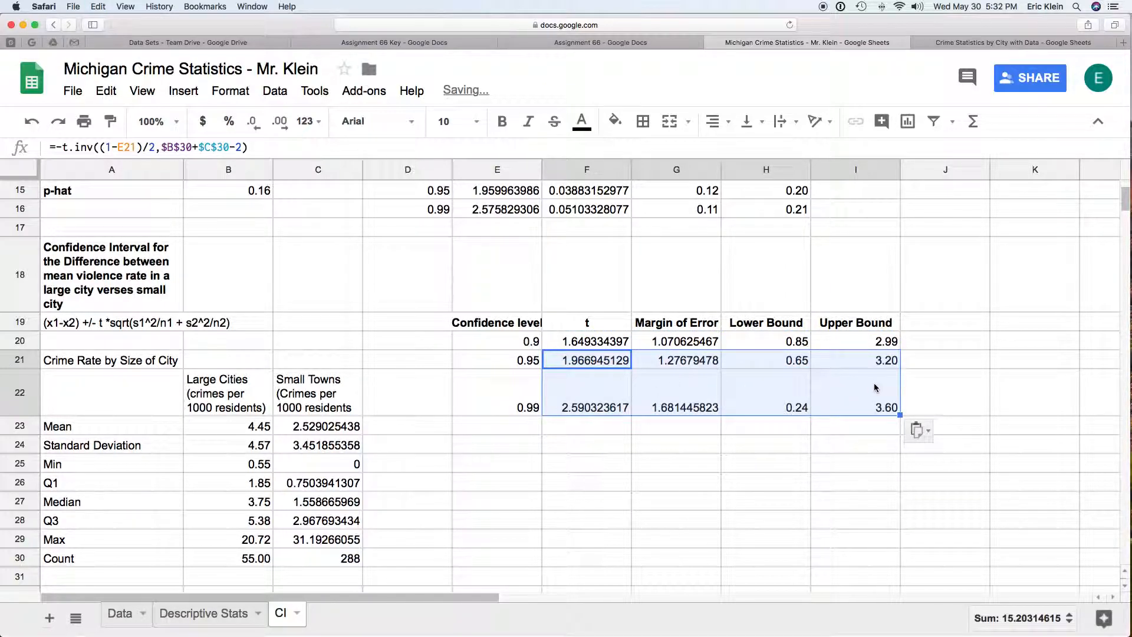
left_click_drag(785, 404, 868, 407)
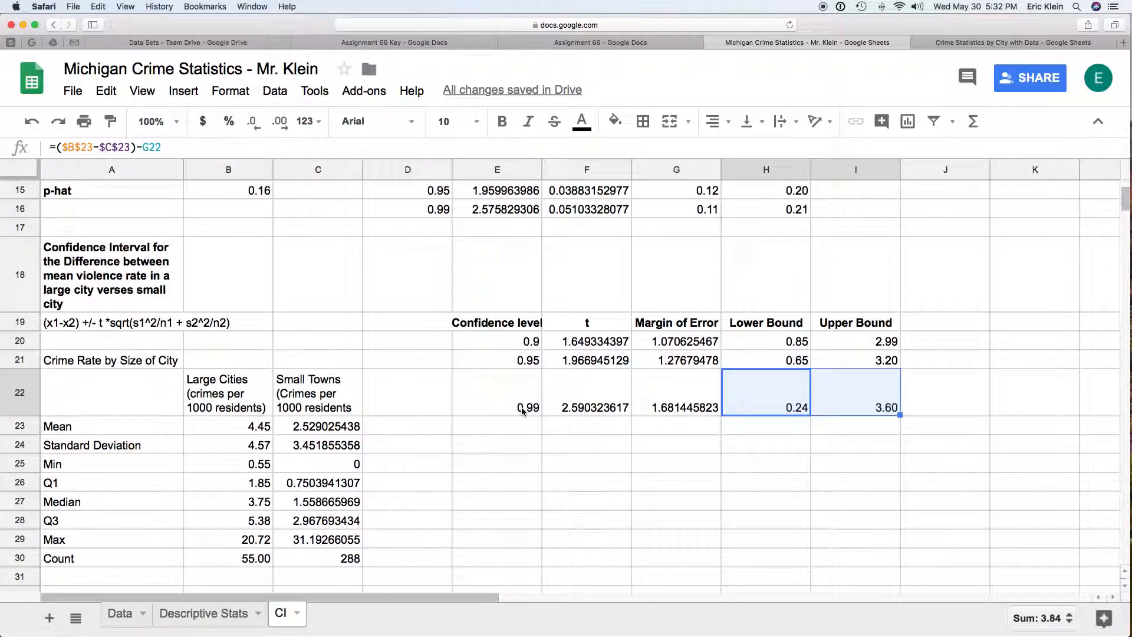
left_click(796, 408)
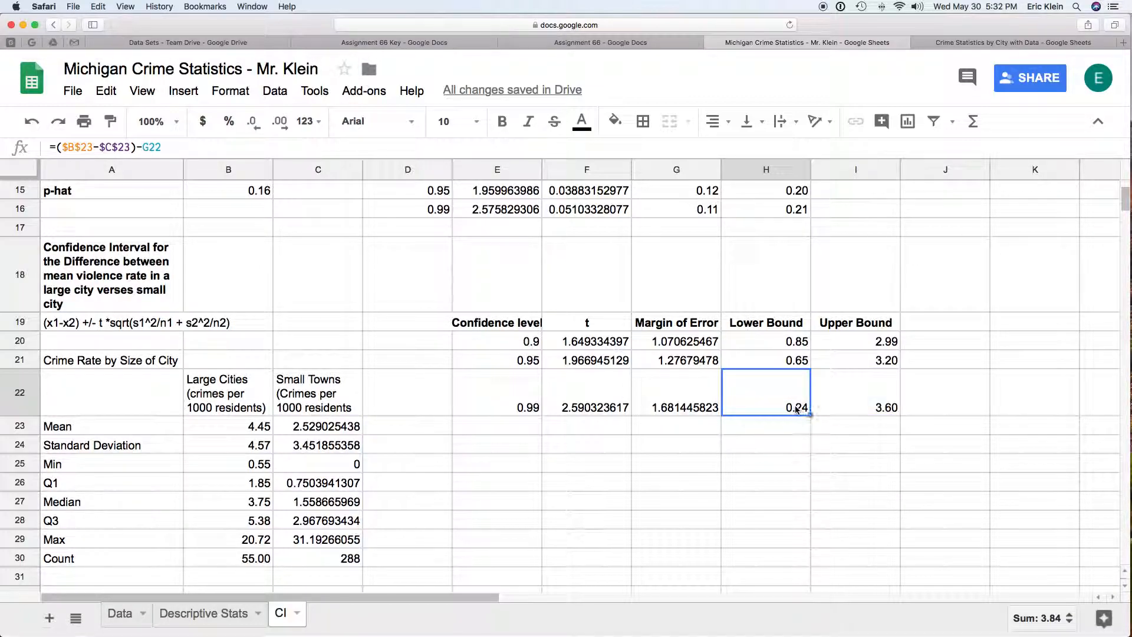
left_click(886, 405)
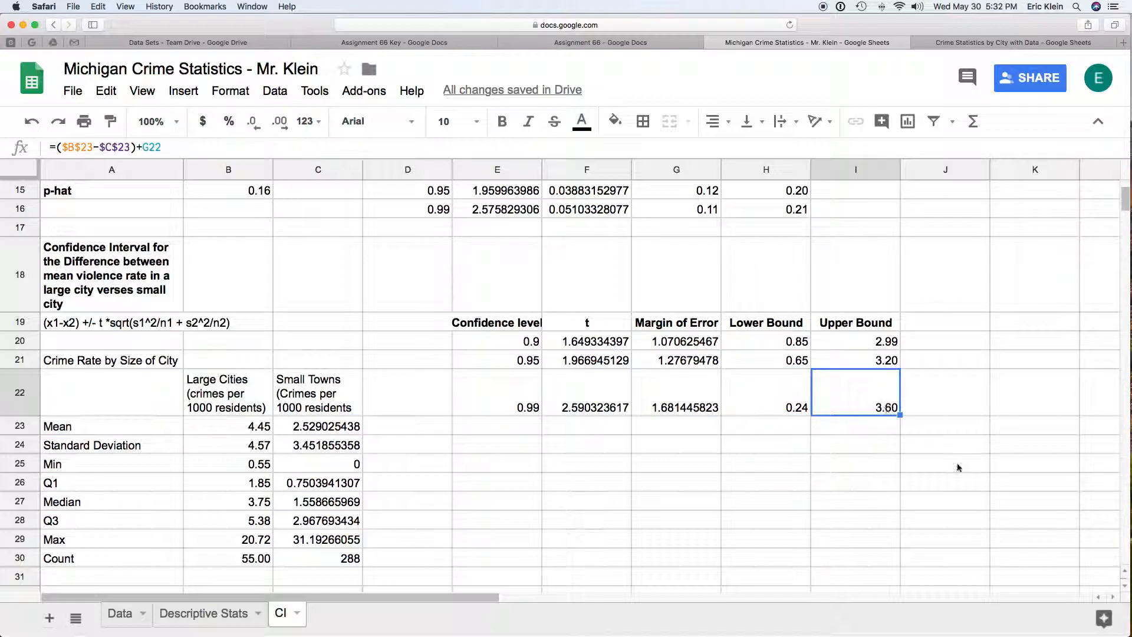